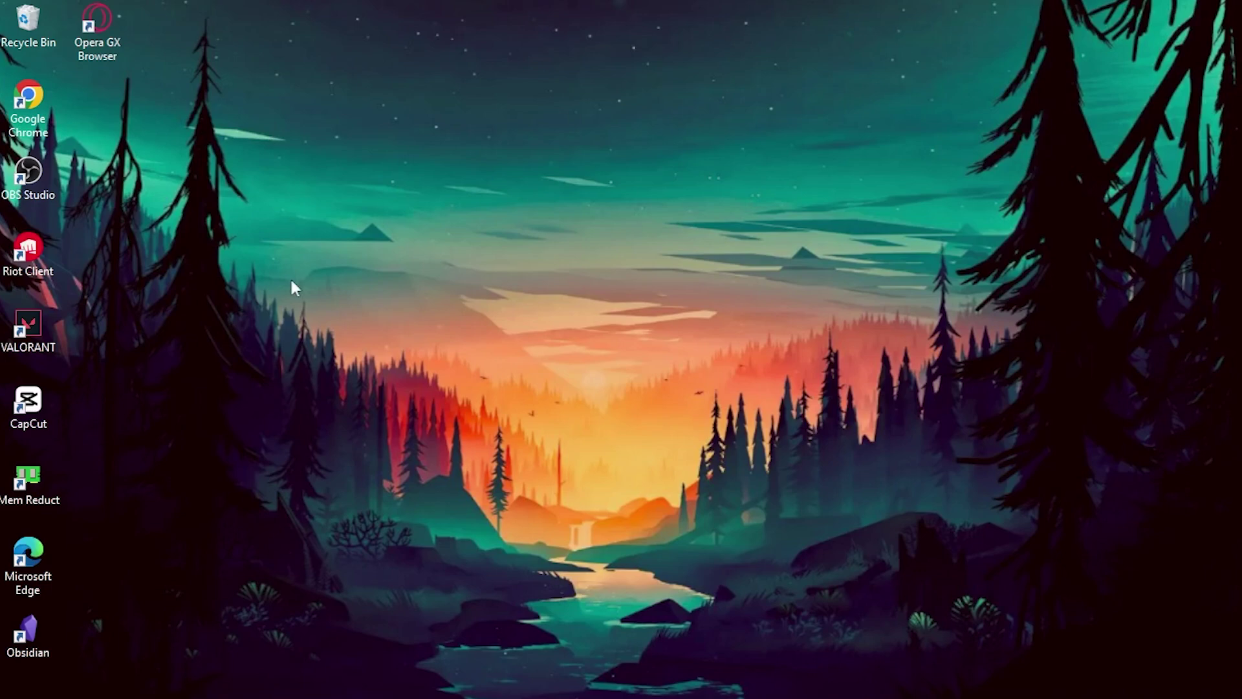
- Launch Google Chrome from the desktop and maximize its window
right_click(347, 254)
right_click(421, 319)
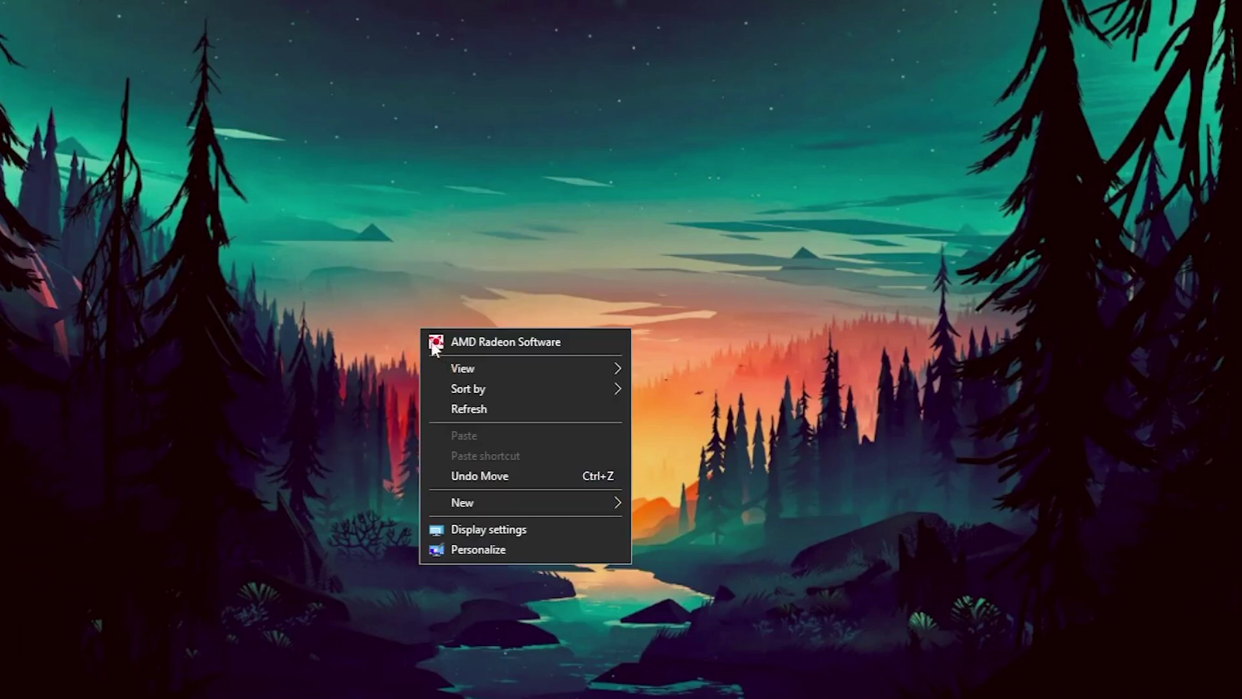
left_click(449, 407)
double_click(44, 94)
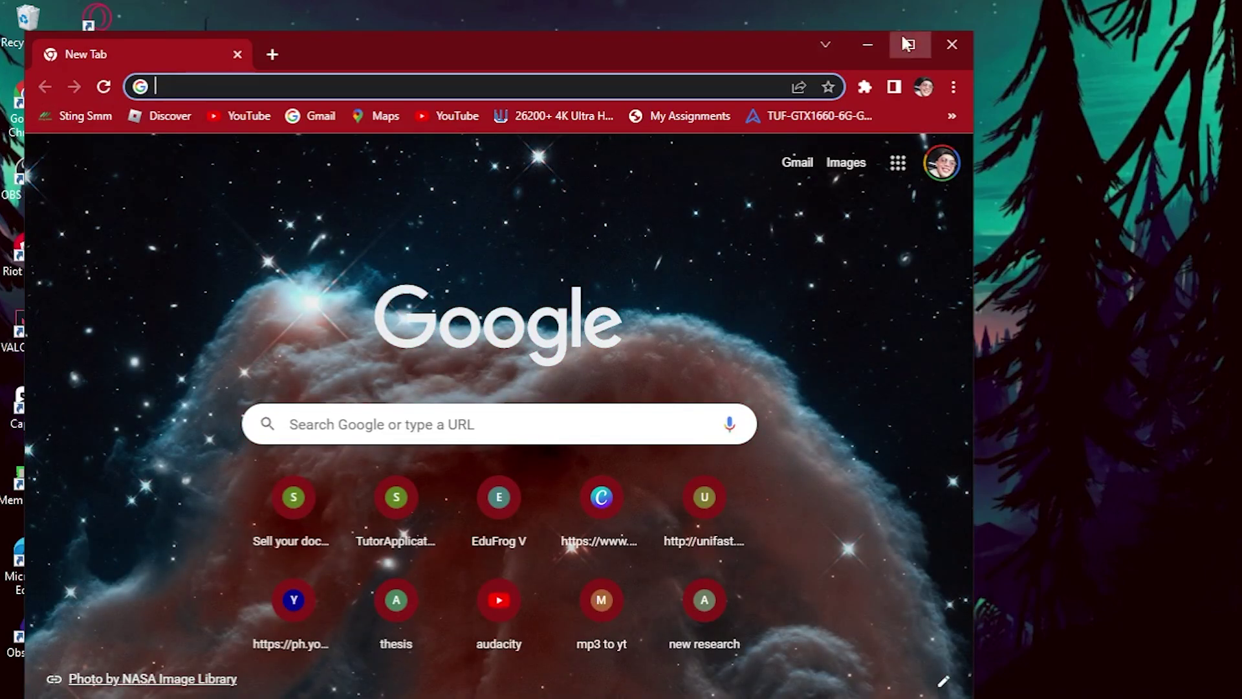
left_click(908, 44)
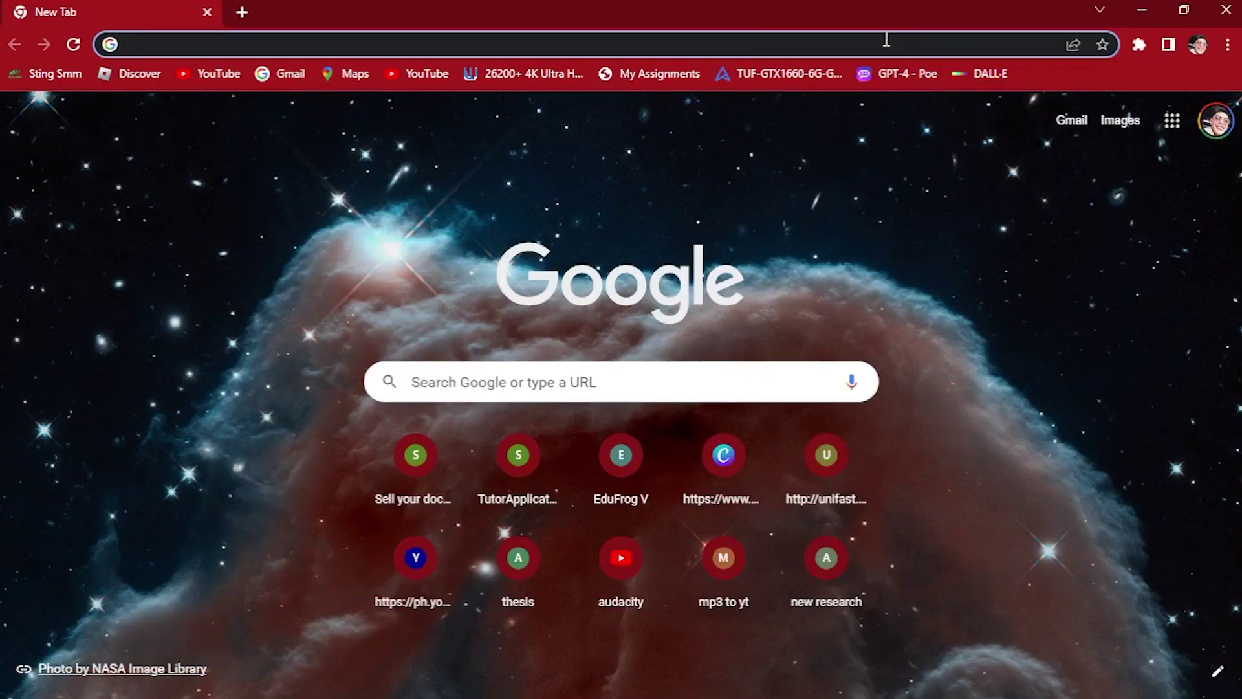
- Go to the canva.com website
left_click(693, 43)
type("ca")
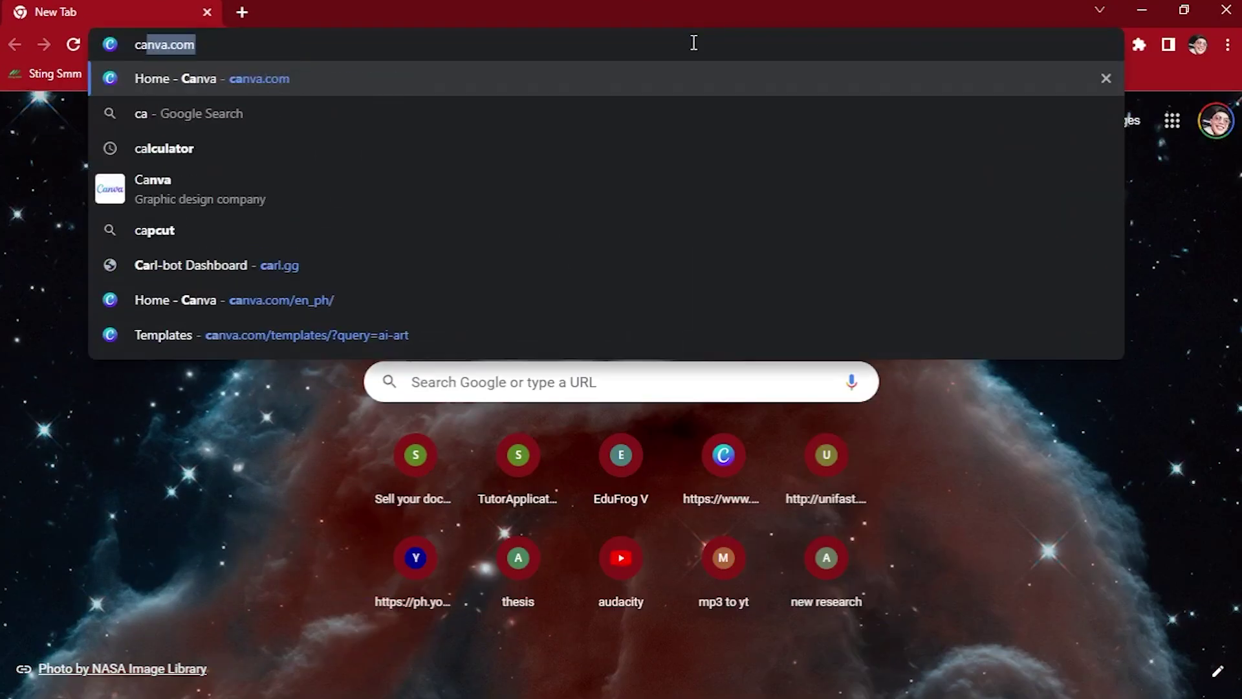
key("Return")
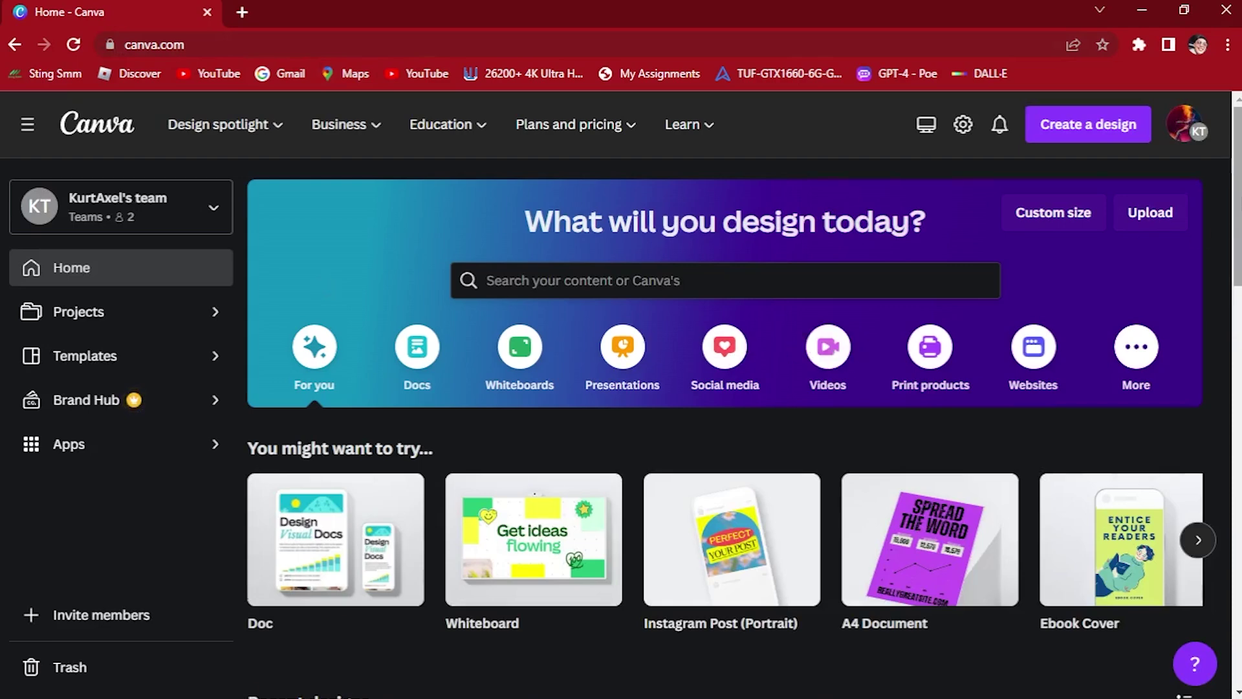
- Search templates for 'log', pick the Clothing Logo suggestion, and create a blank design
scroll(1225, 196, "down", 5)
scroll(1225, 196, "up", 5)
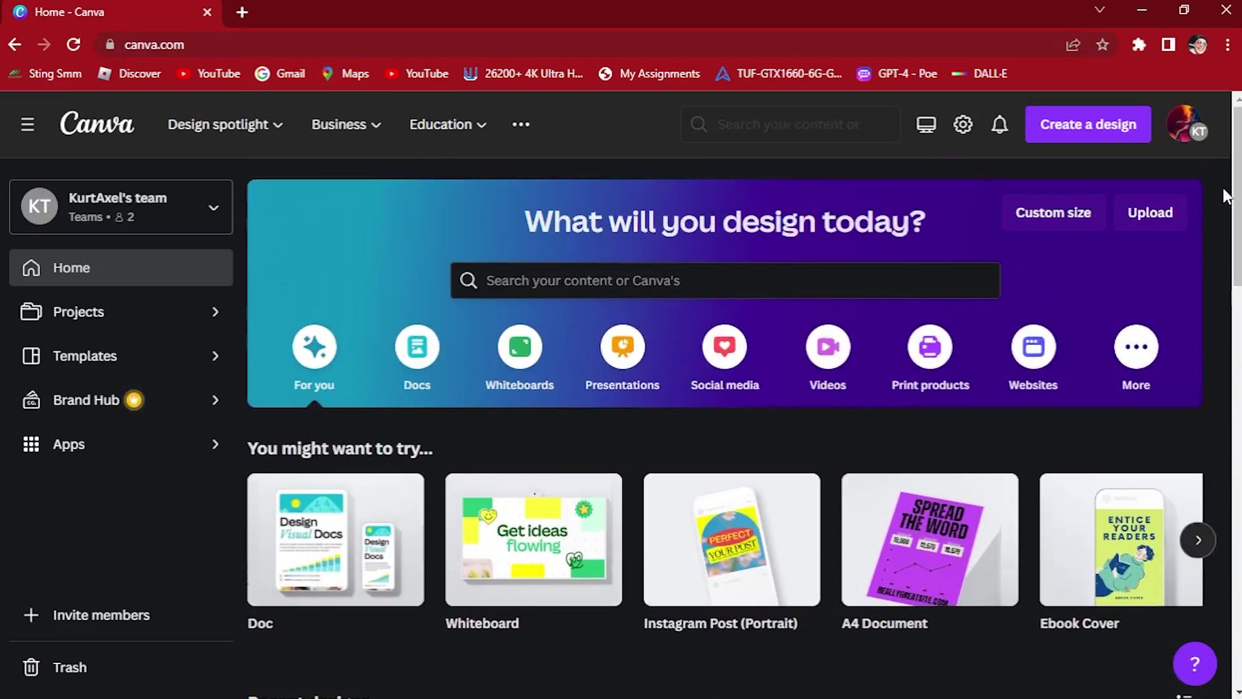
left_click(622, 282)
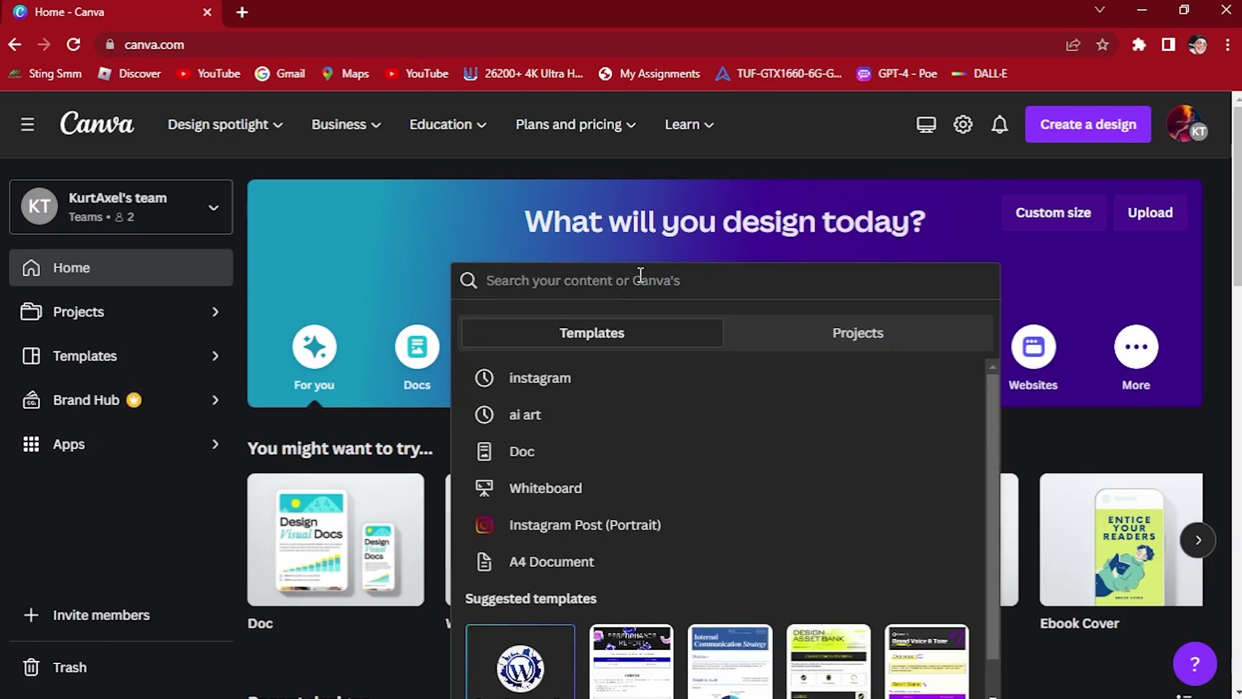
type("logo")
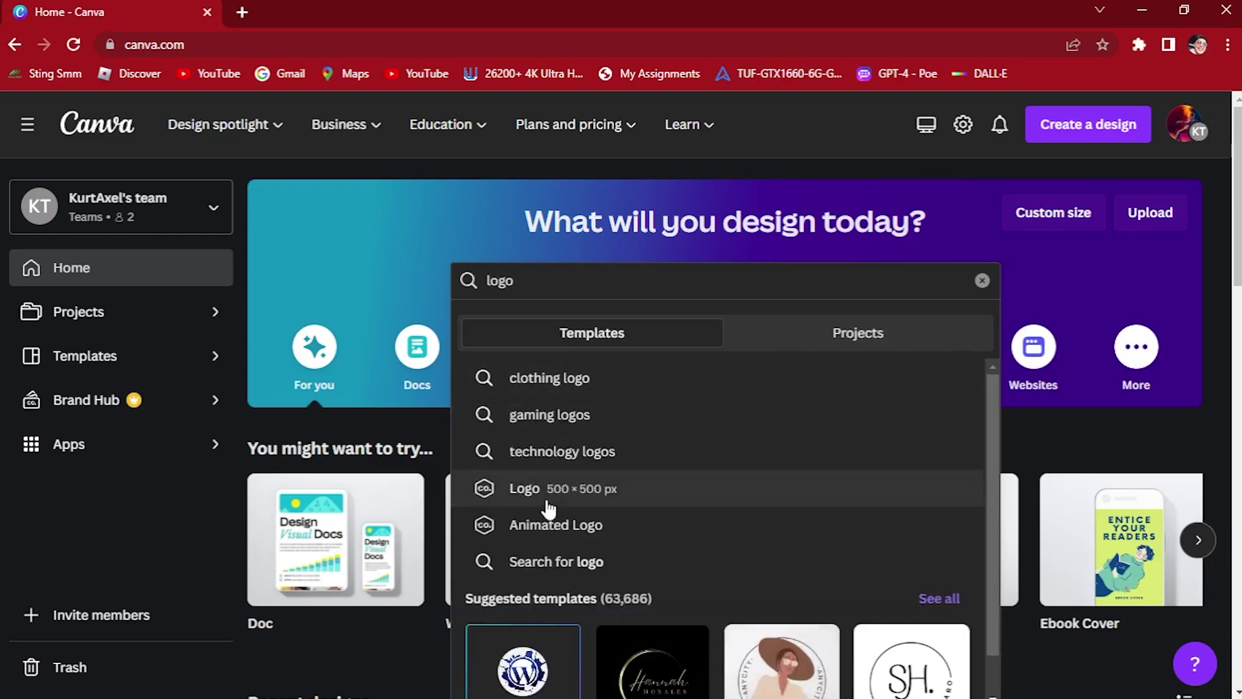
left_click(637, 380)
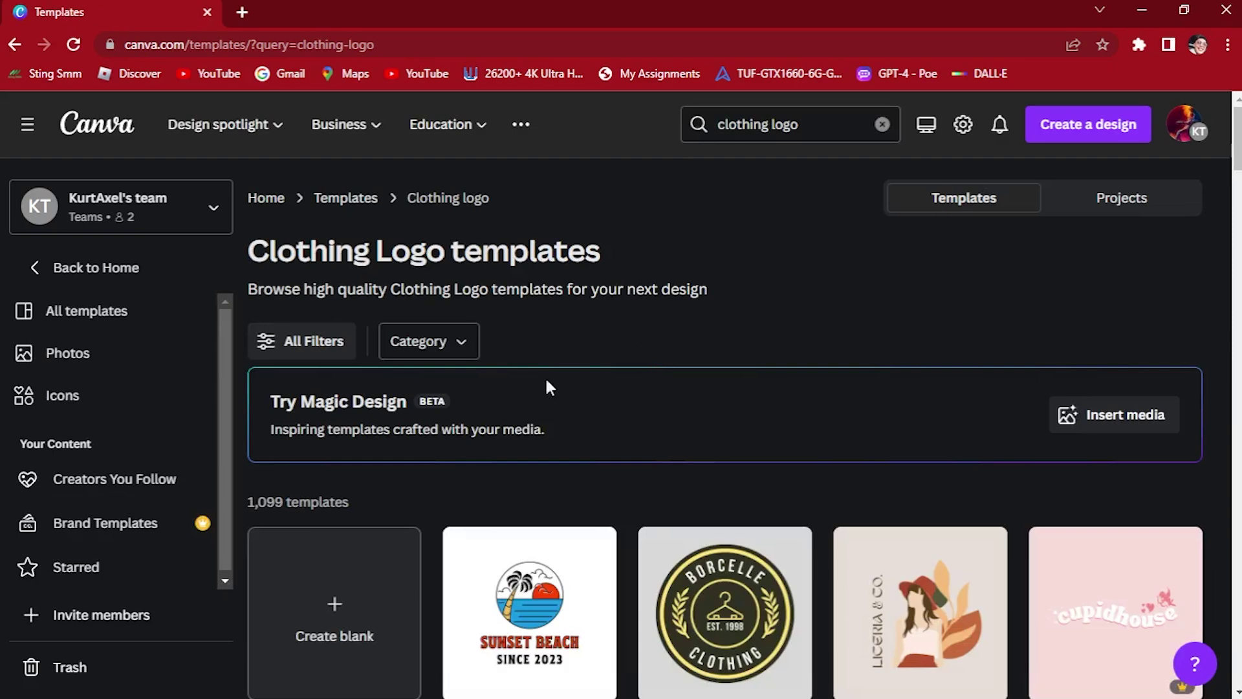
left_click(346, 591)
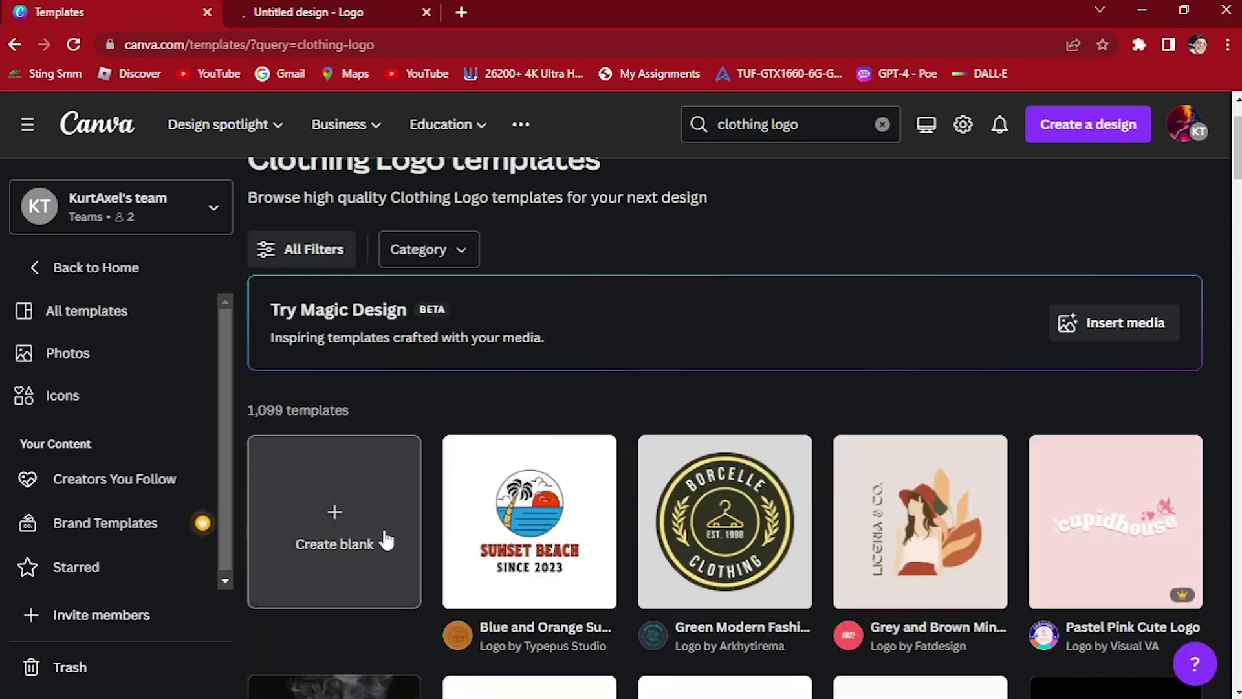
- Switch to the blank Untitled design and scroll the Apps panel to find Text to Image
key("ctrl+Tab")
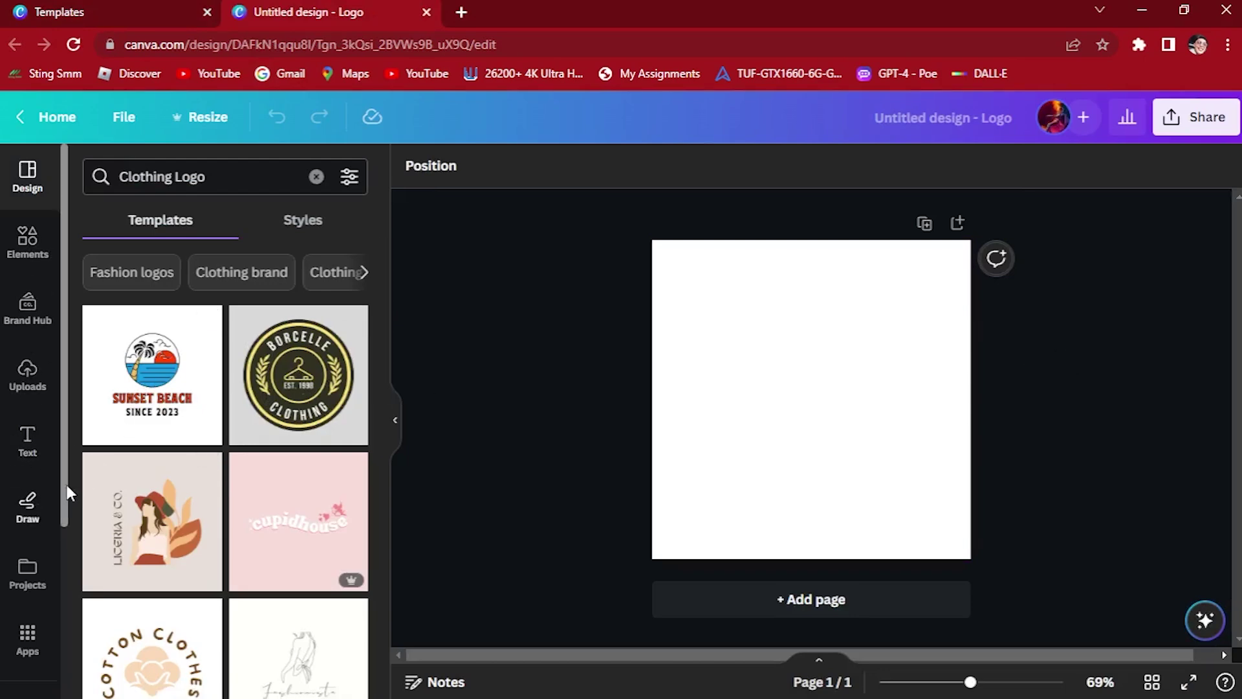
scroll(64, 457, "down", 1)
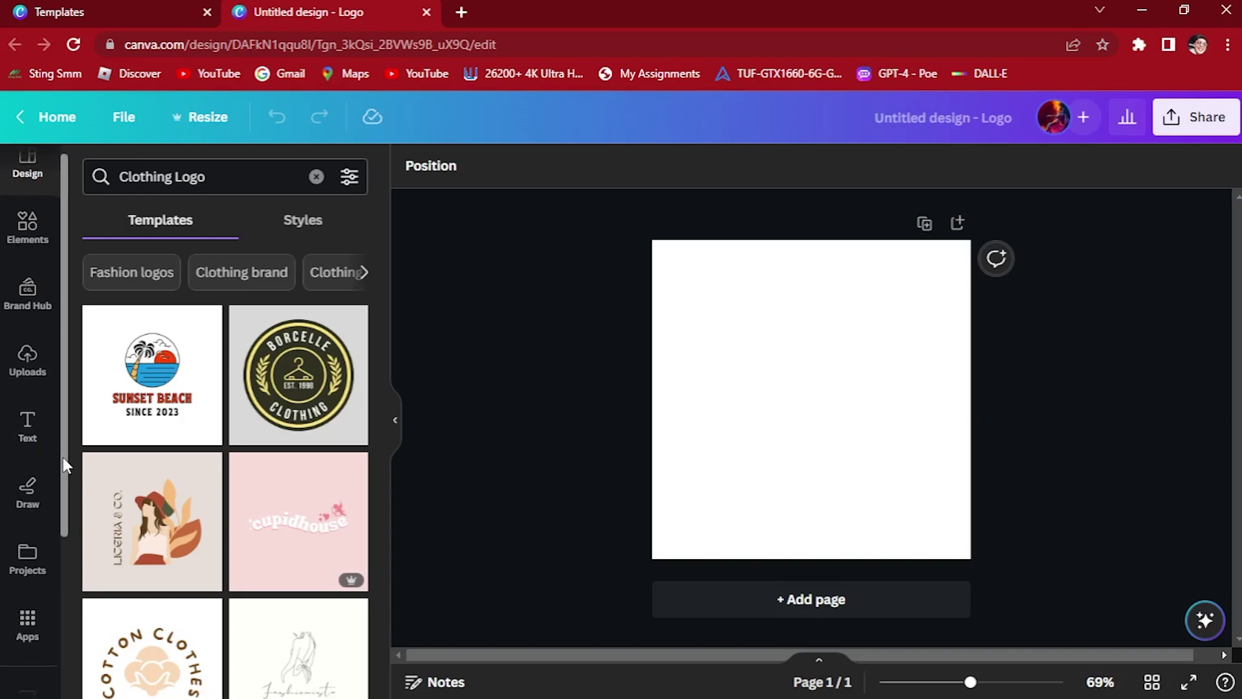
left_click_drag(64, 476, 71, 644)
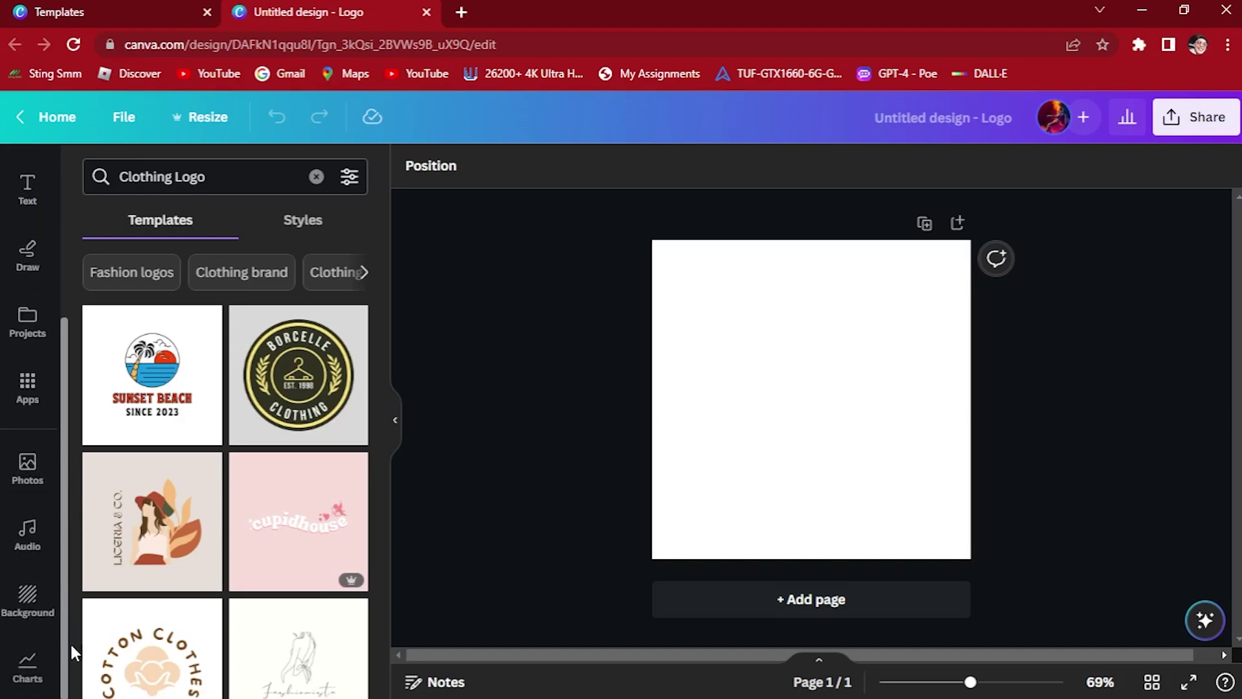
scroll(36, 537, "up", 3)
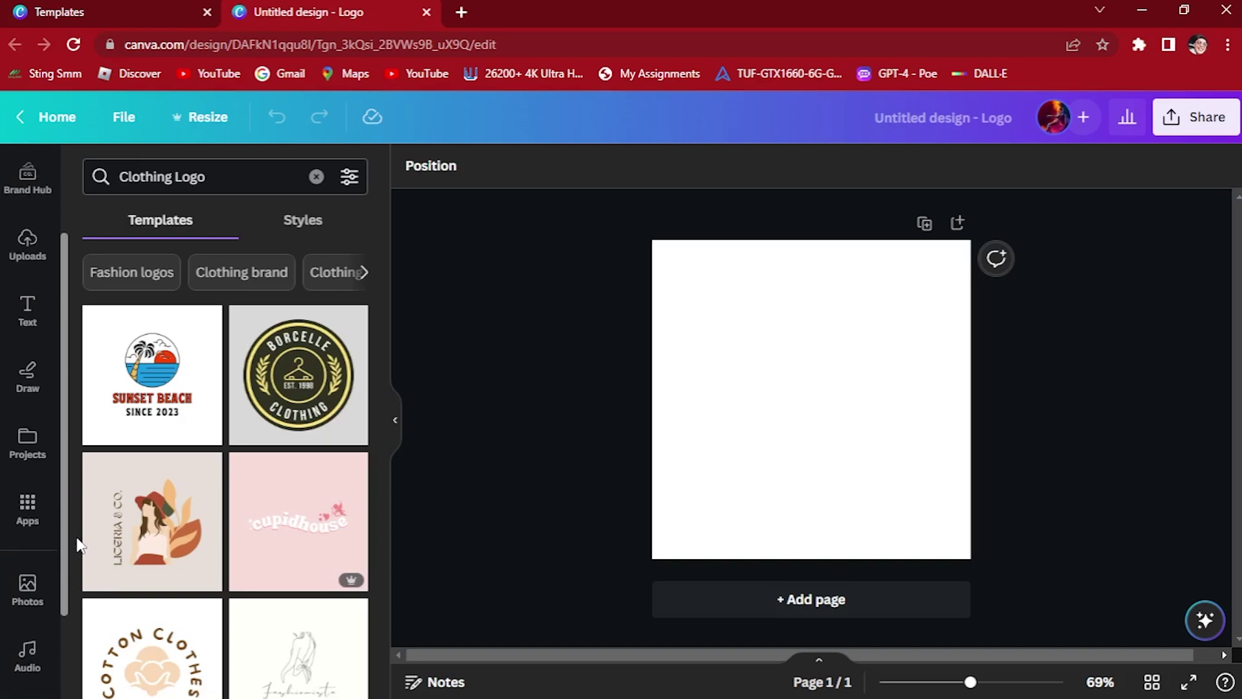
left_click(27, 498)
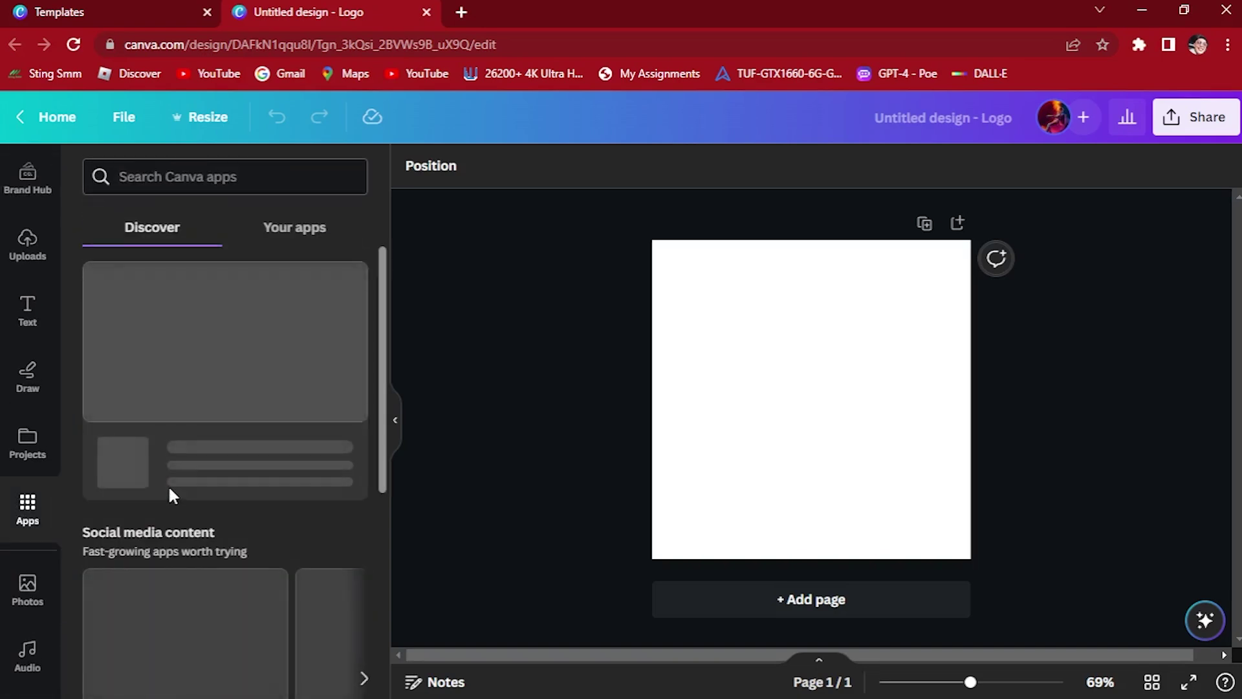
scroll(288, 474, "down", 5)
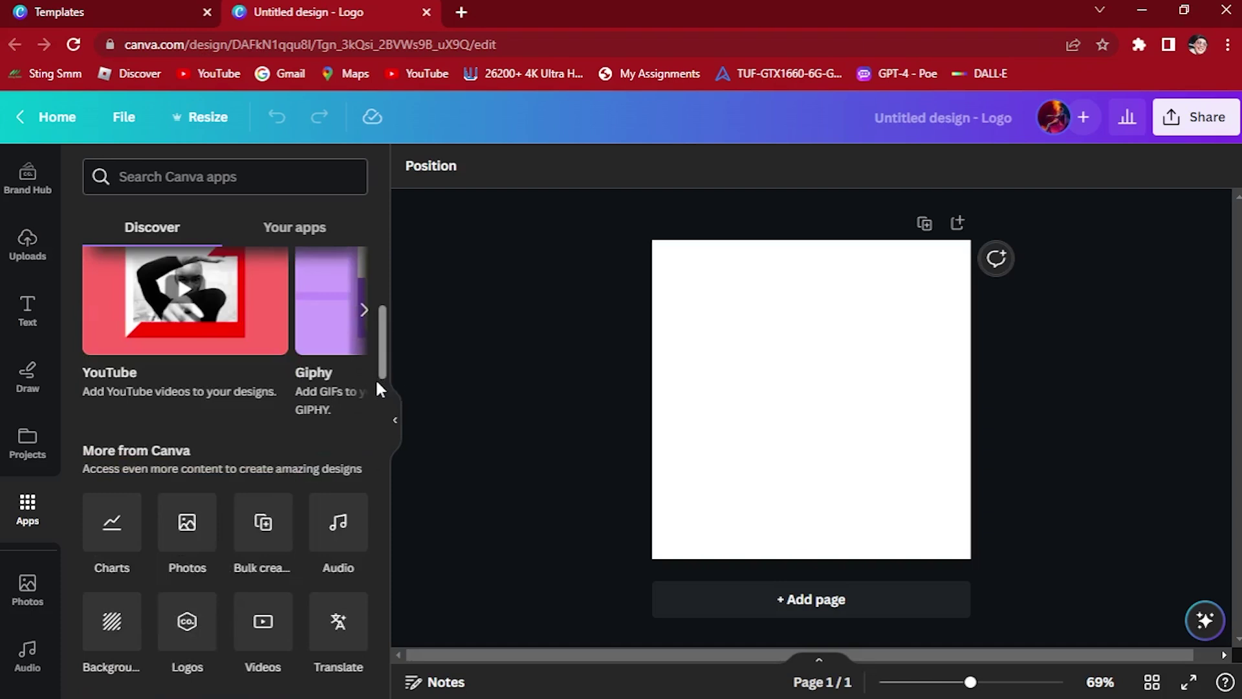
scroll(375, 381, "down", 3)
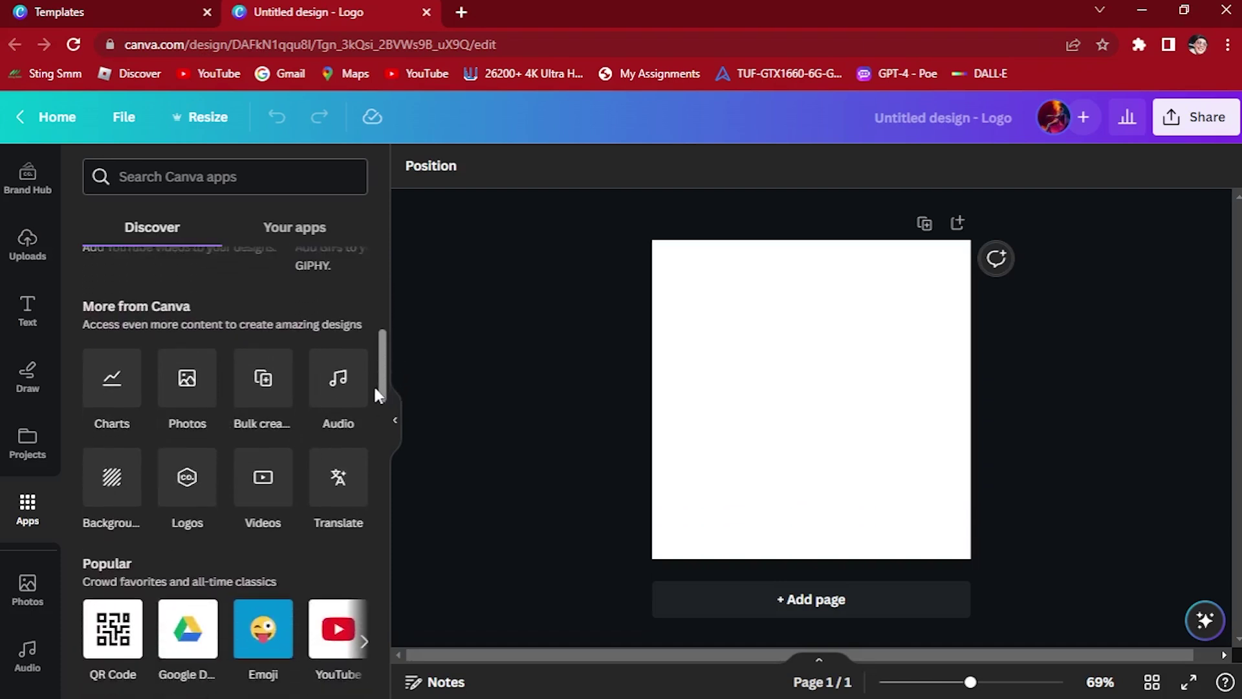
left_click_drag(377, 394, 362, 460)
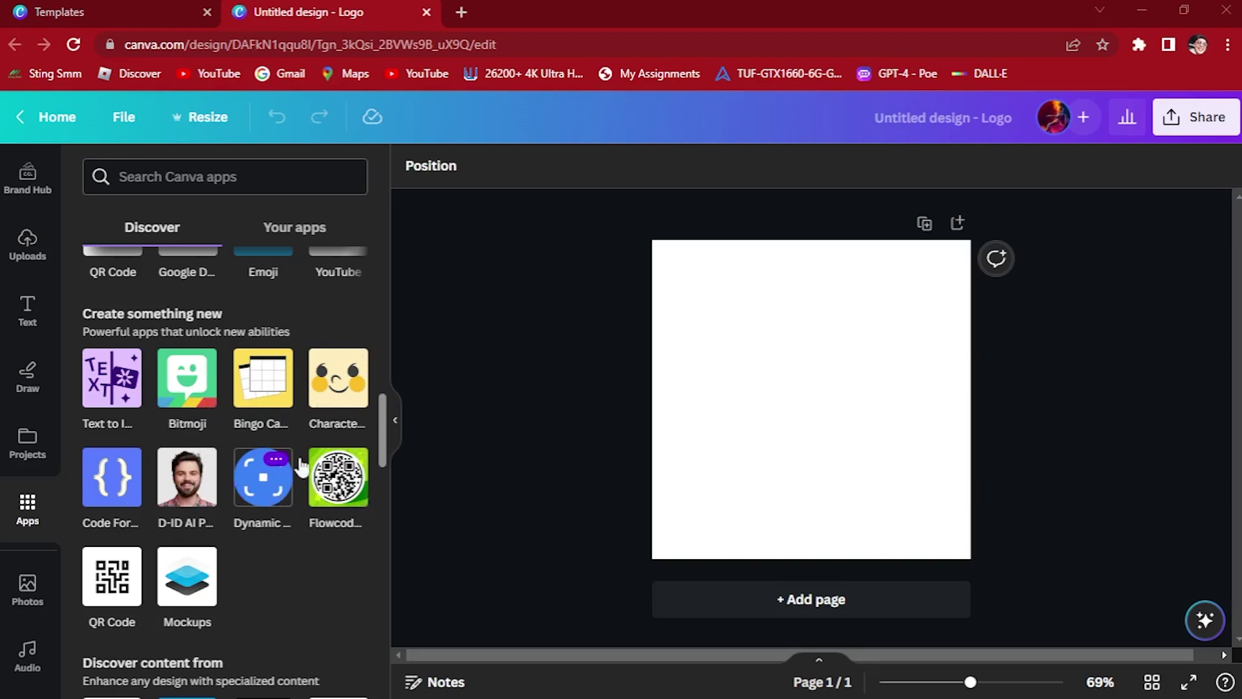
scroll(251, 541, "down", 6)
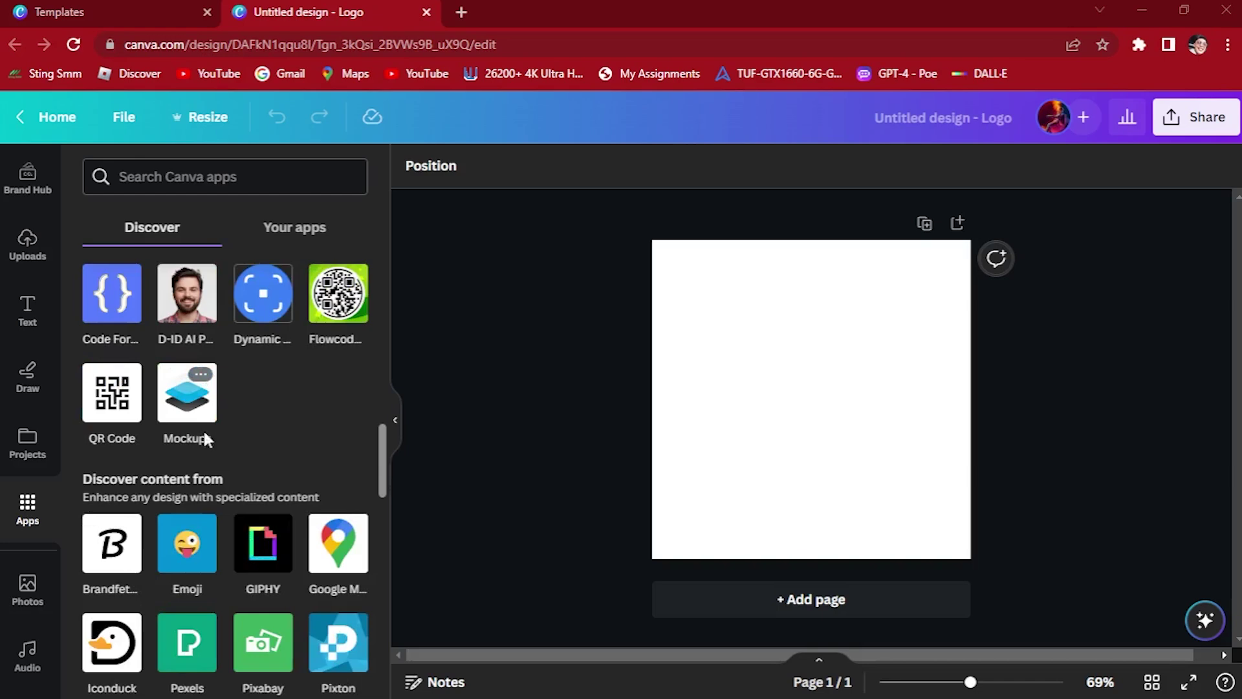
left_click_drag(379, 472, 376, 399)
- Open Text to Image and set the aspect ratio to Portrait, then Landscape
left_click(109, 378)
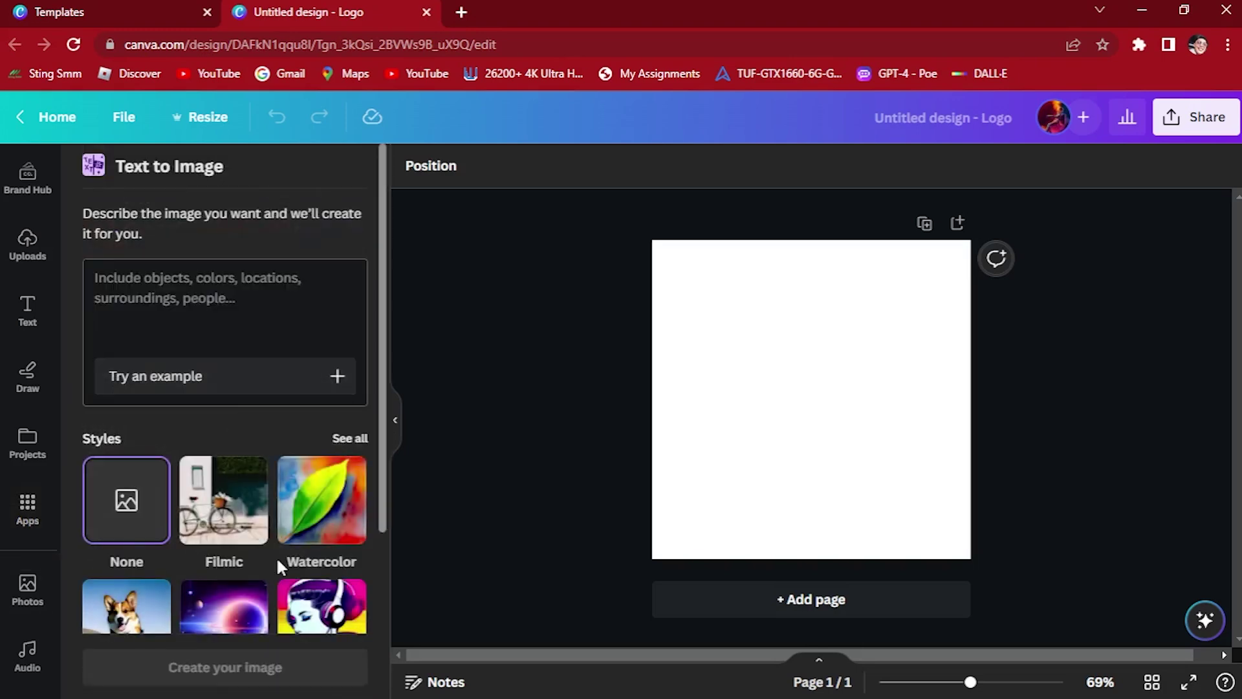
scroll(325, 343, "down", 2)
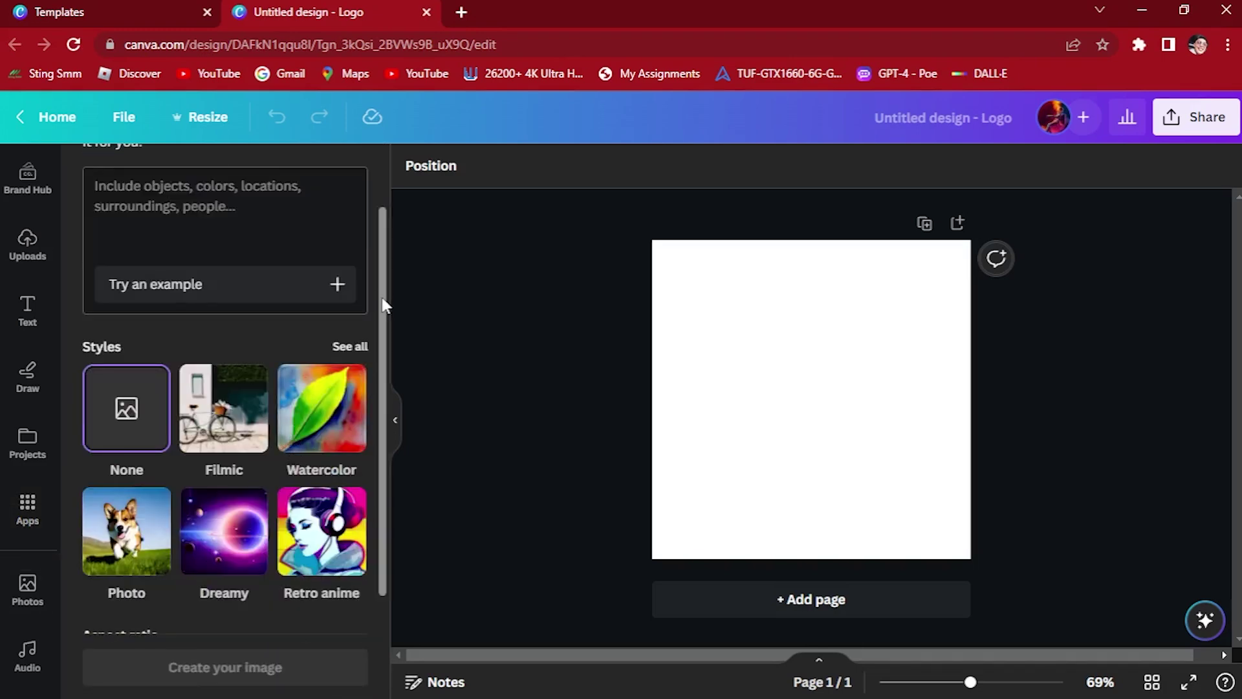
left_click_drag(383, 304, 379, 420)
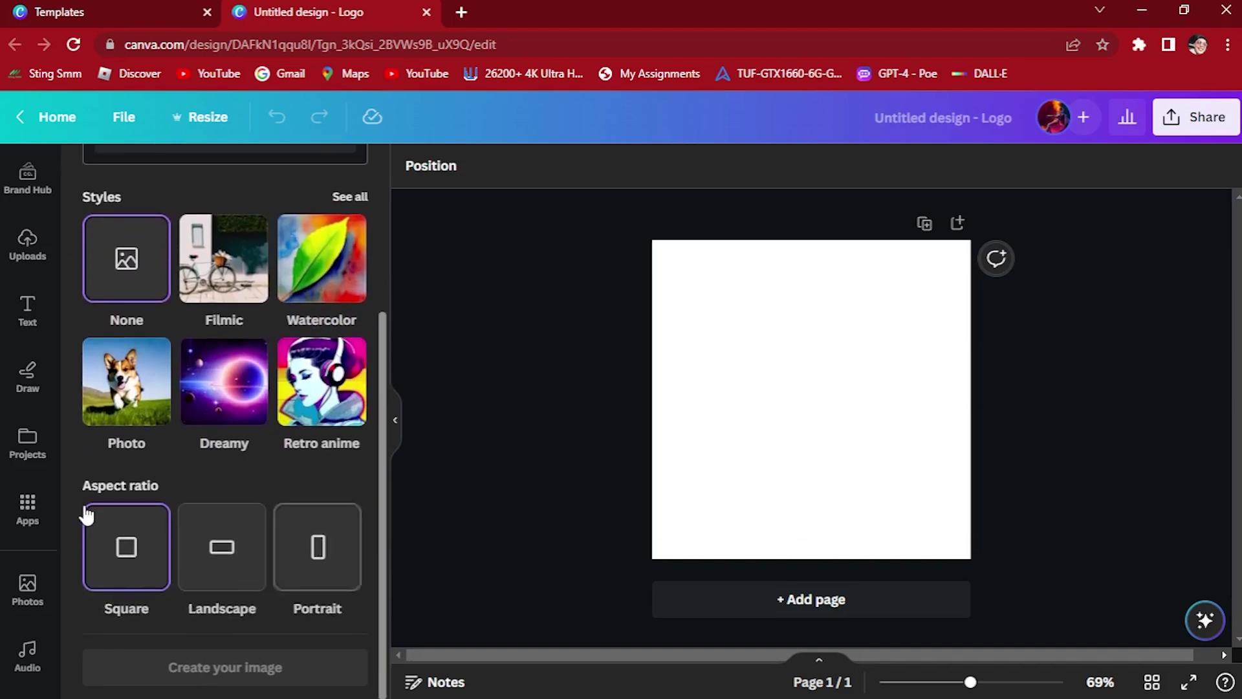
left_click(301, 535)
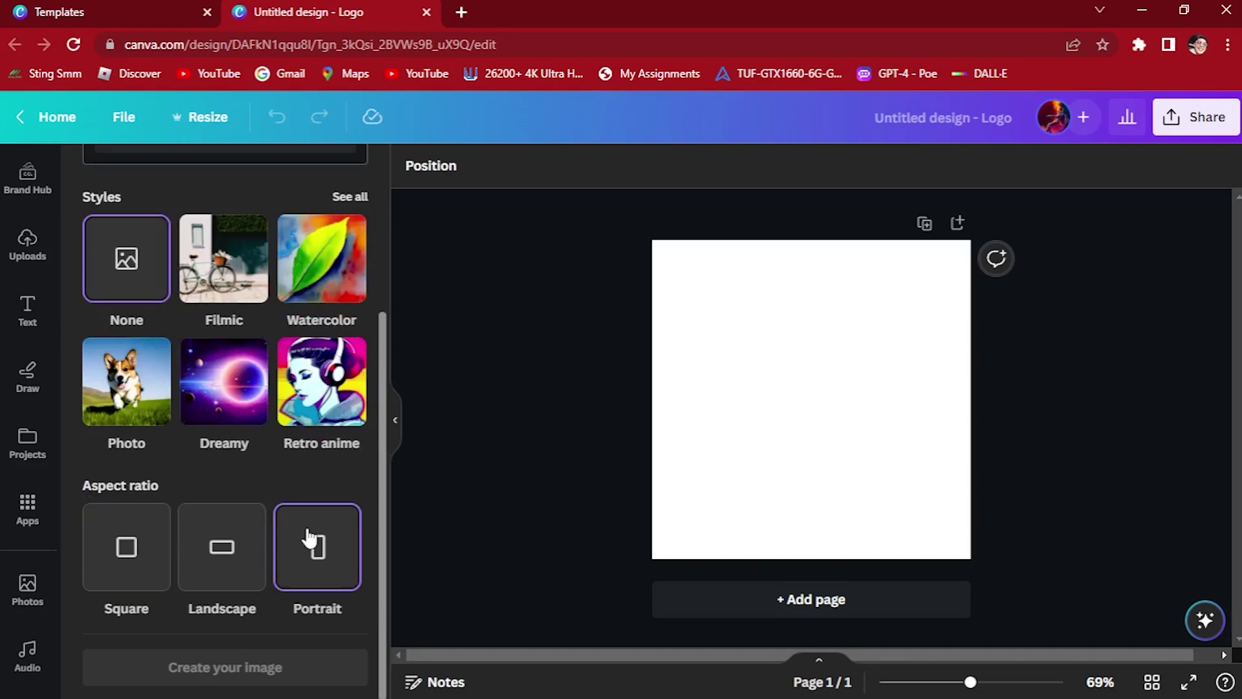
left_click(227, 535)
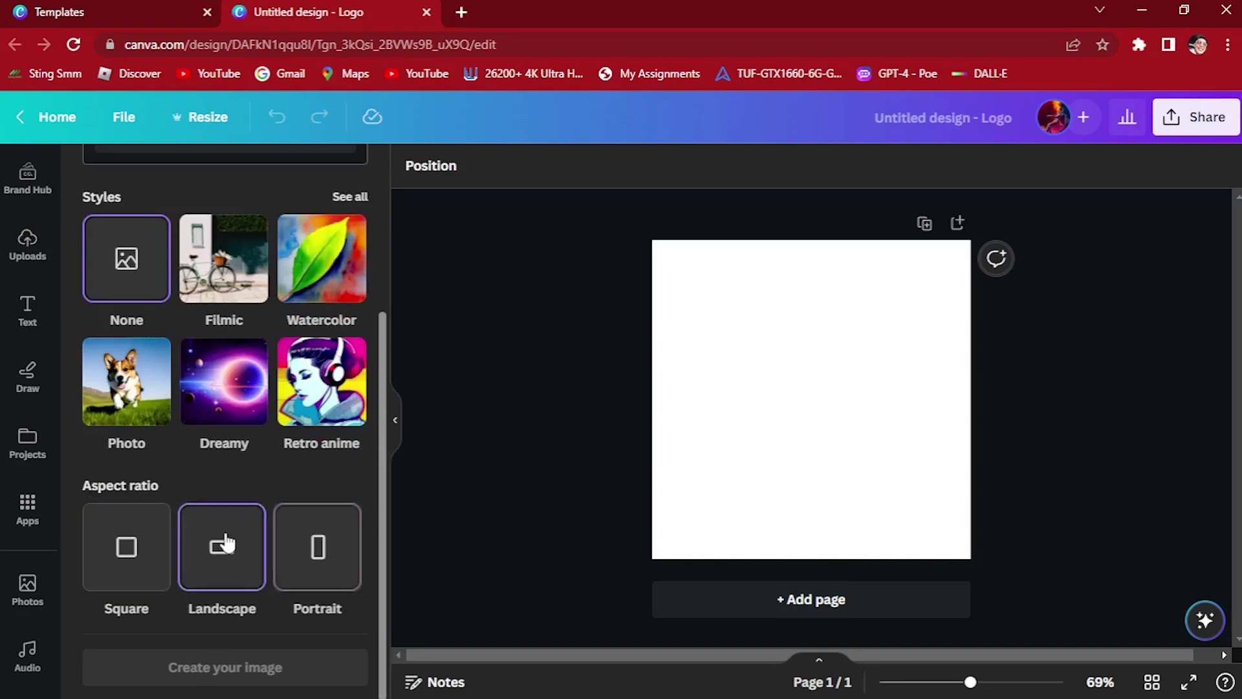
- Browse the full image style gallery, then return to the prompt panel
scroll(220, 492, "up", 2)
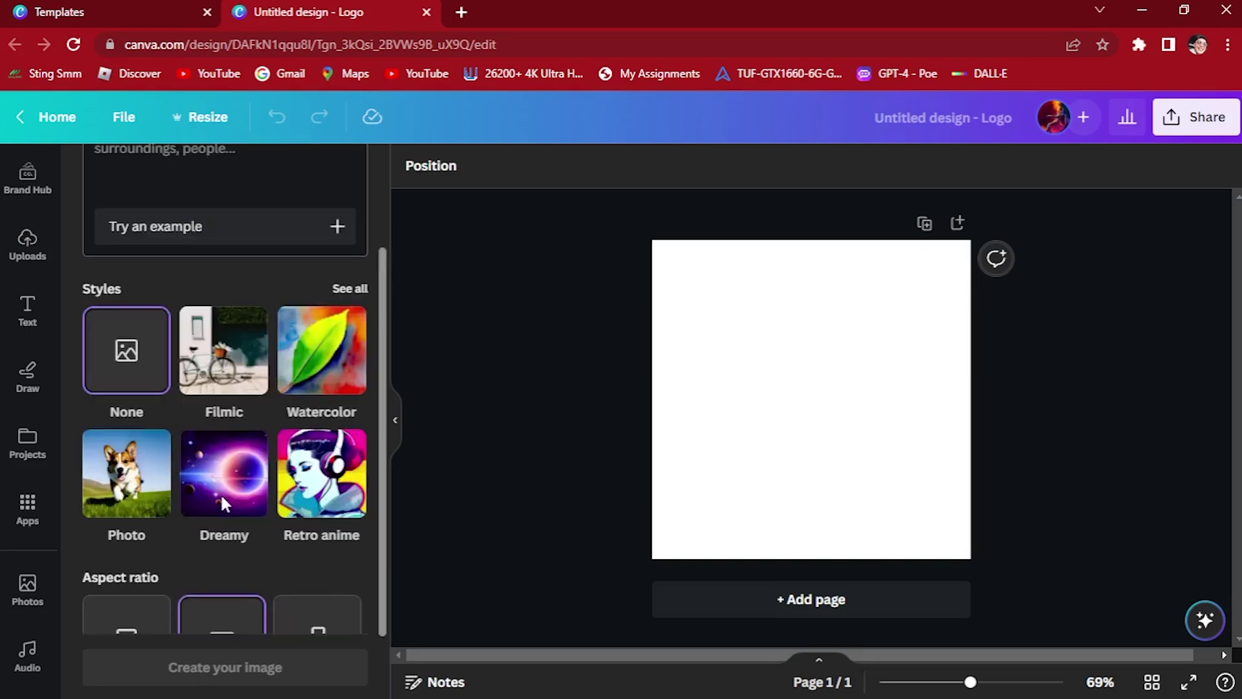
left_click(350, 288)
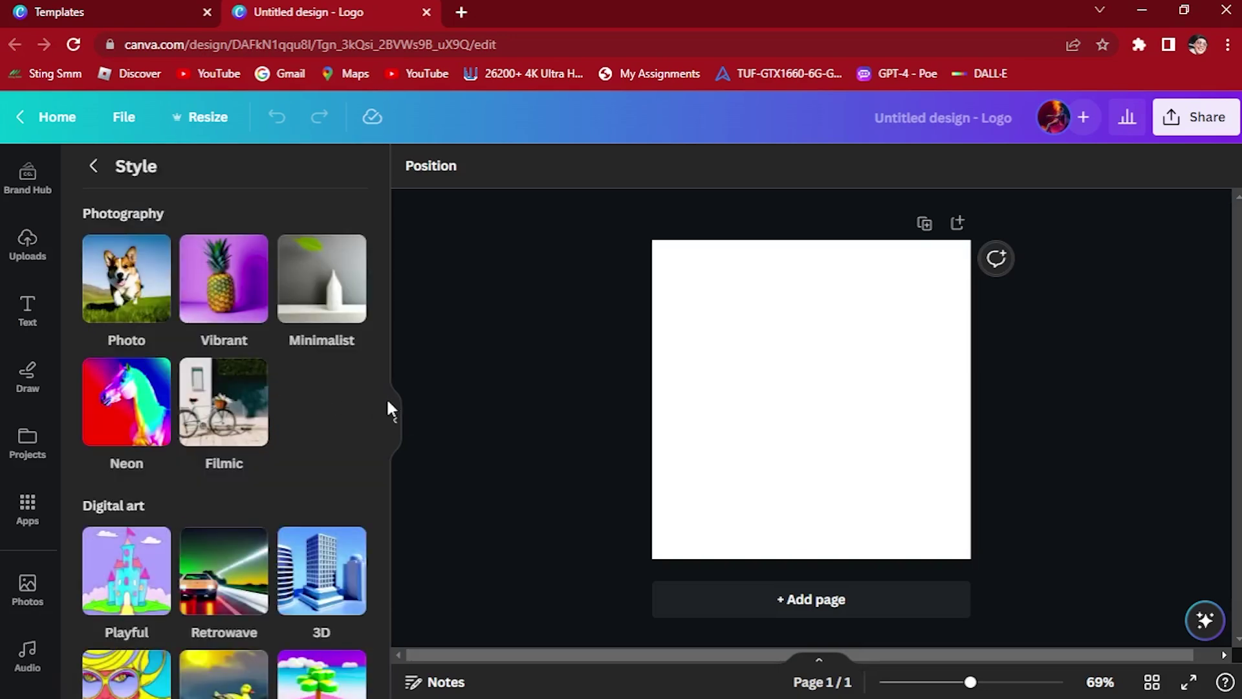
scroll(383, 418, "down", 1)
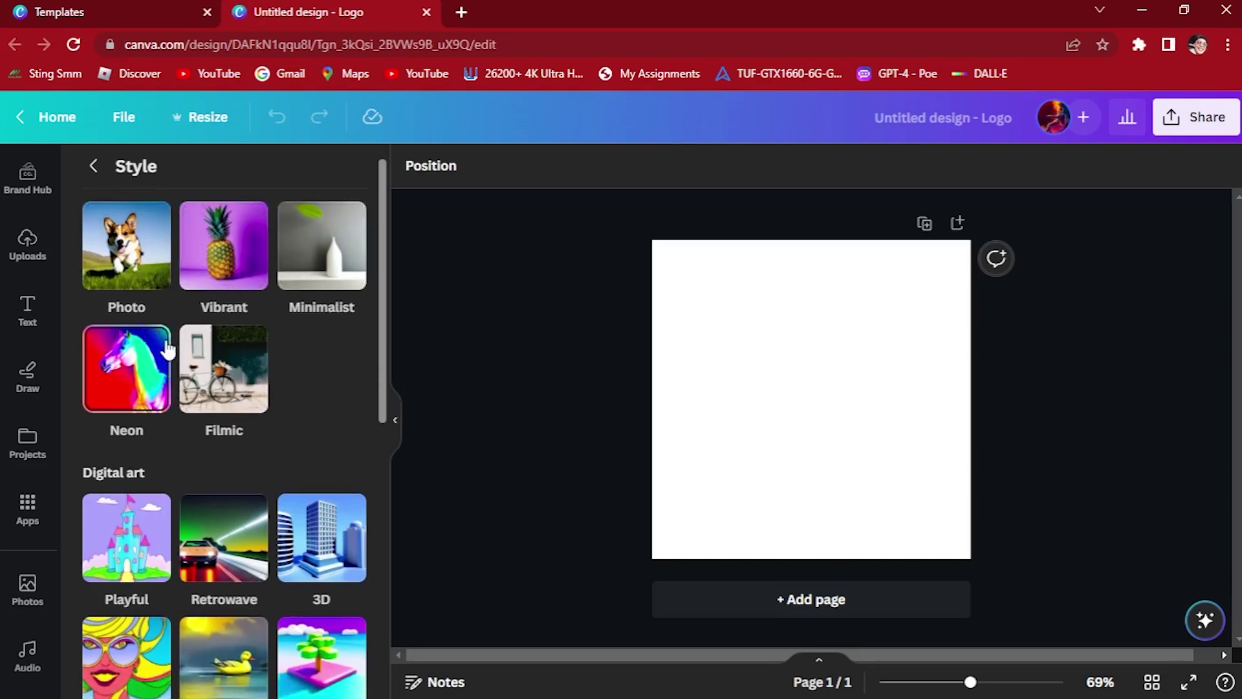
mouse_move(376, 371)
left_mouse_down()
mouse_move(378, 667)
mouse_move(394, 388)
left_mouse_up()
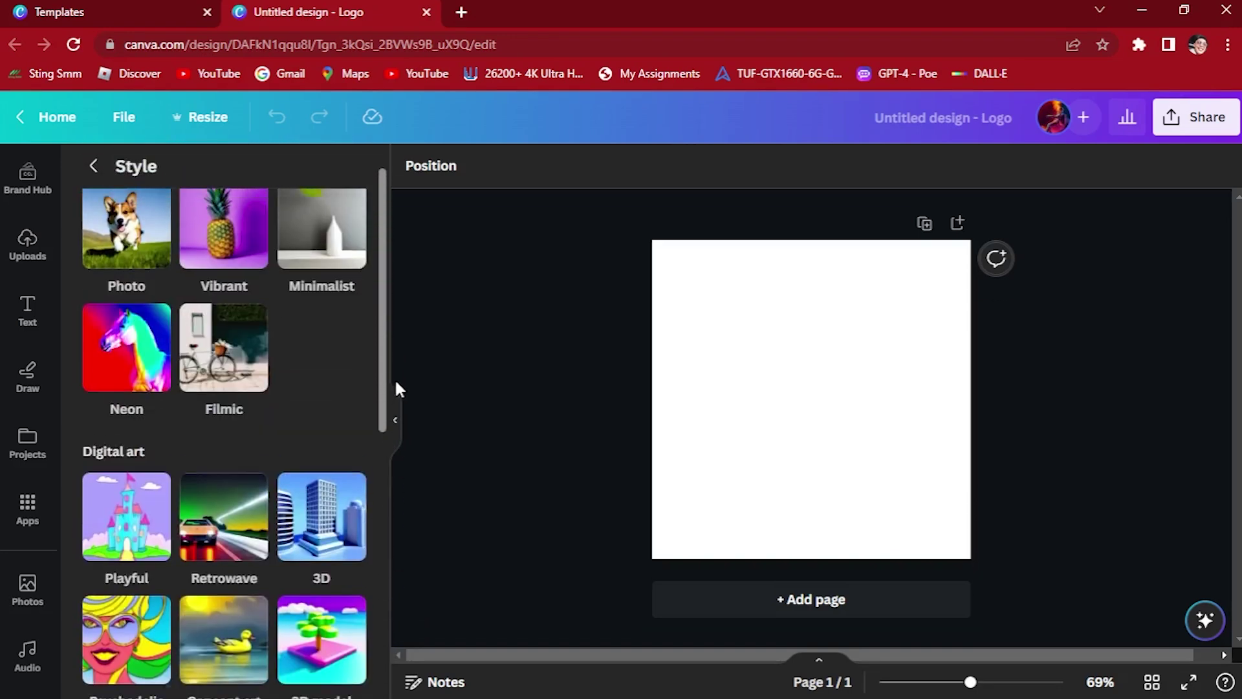
left_click(94, 166)
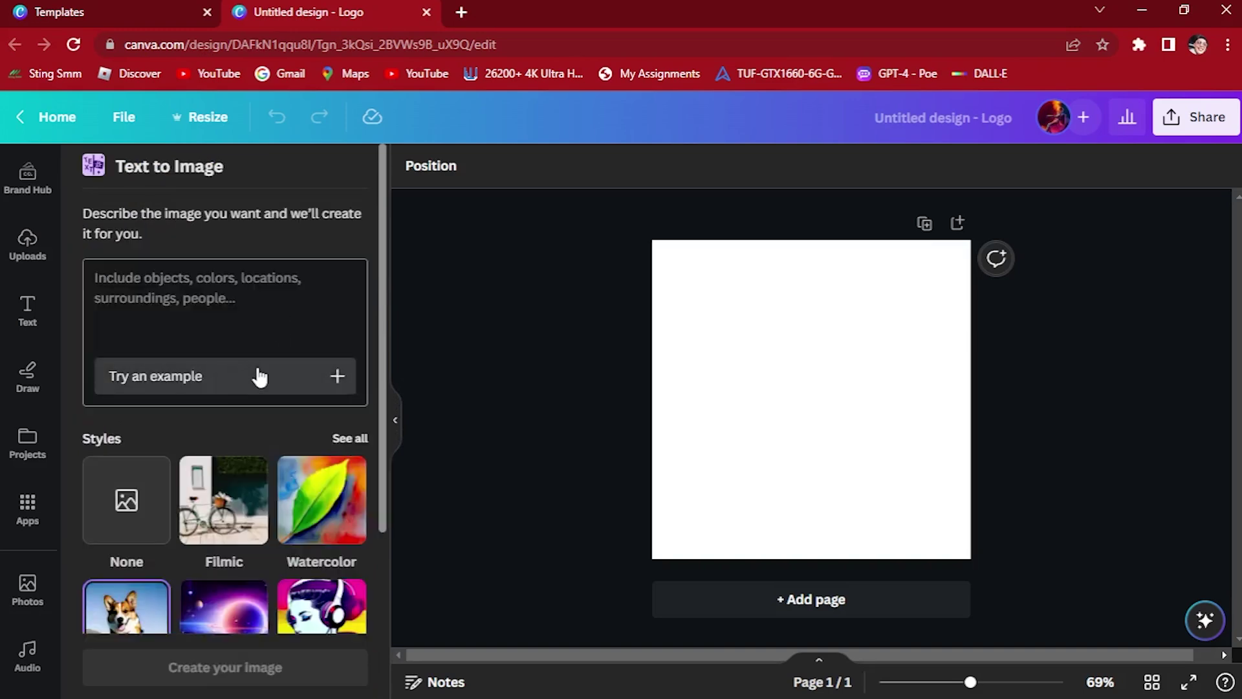
- Replace the sample prompt with 'a carpet on fire flying on rhe dessert on a sunny day' and generate
left_click(263, 377)
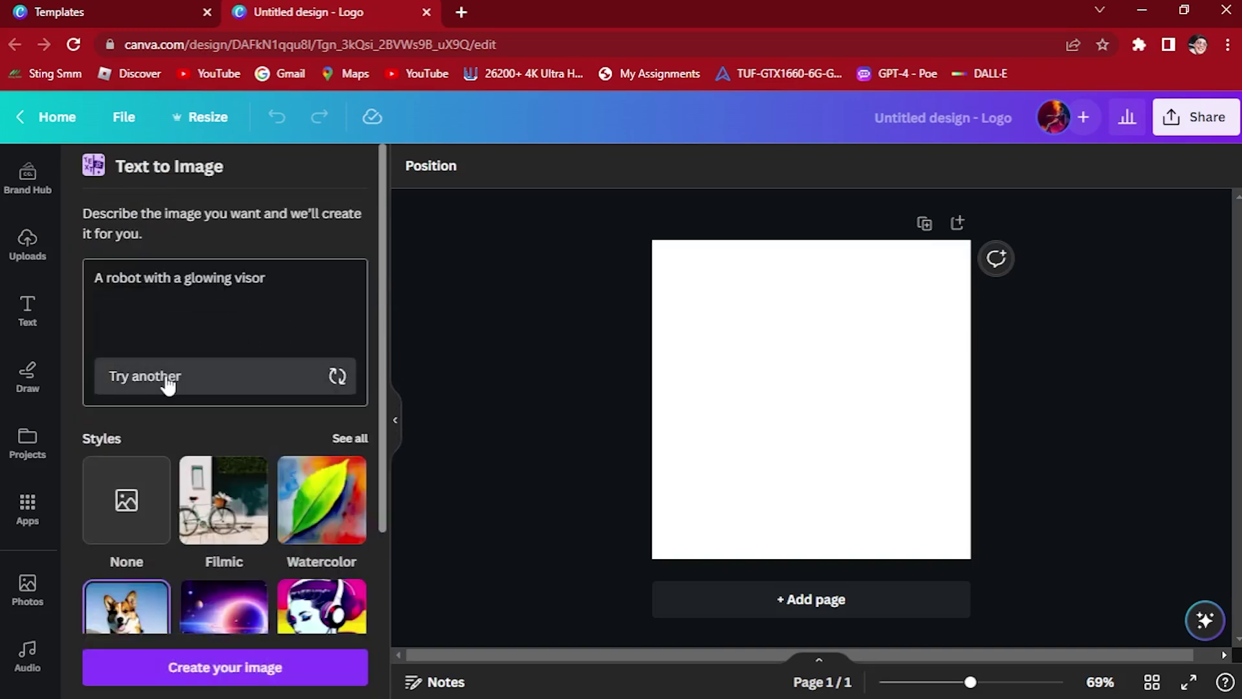
triple_click(308, 292)
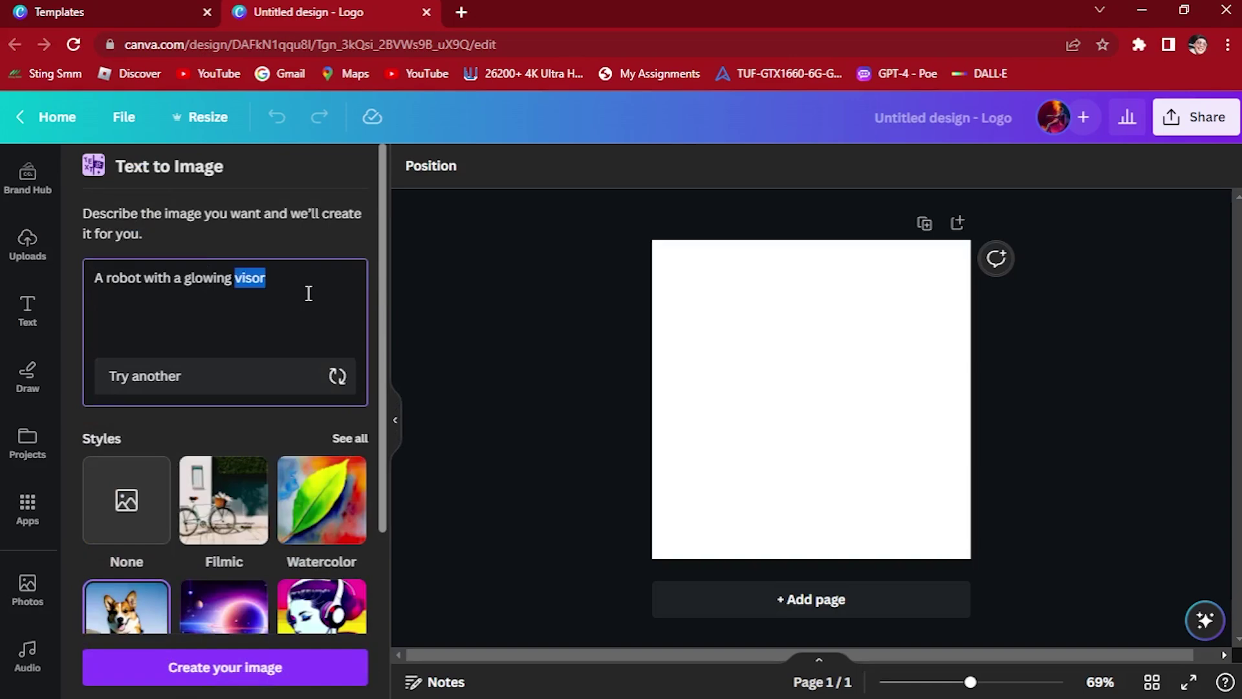
key("BackSpace")
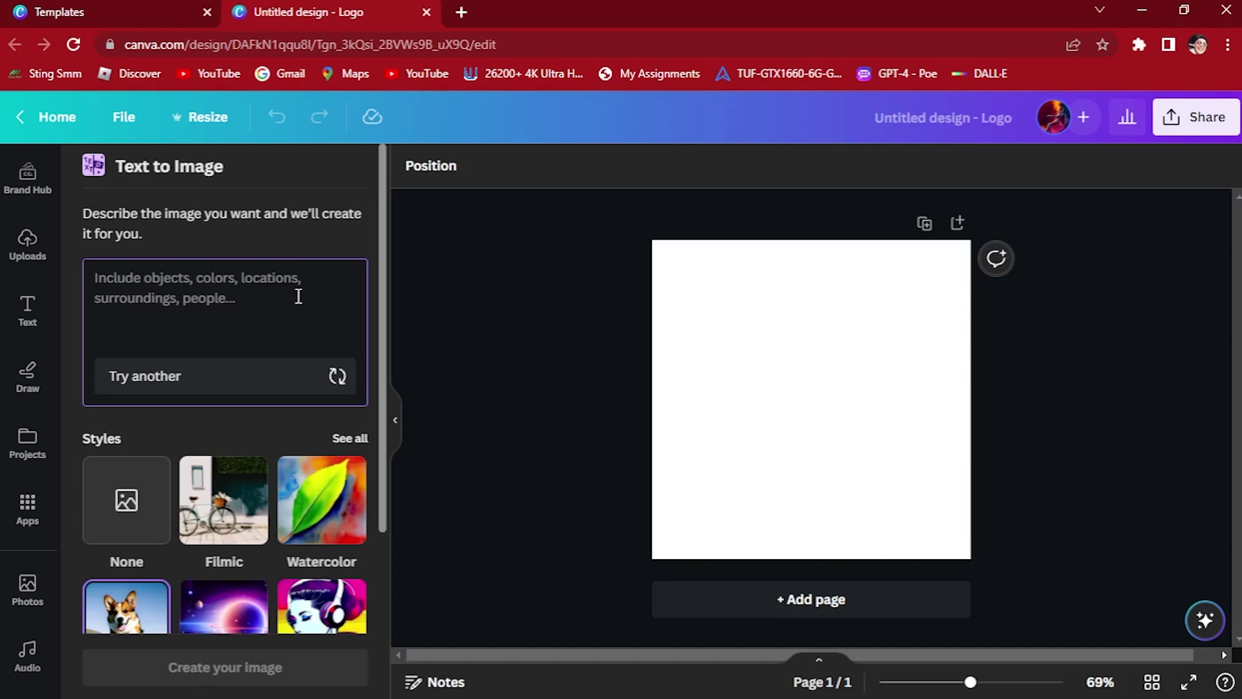
type("a carpe")
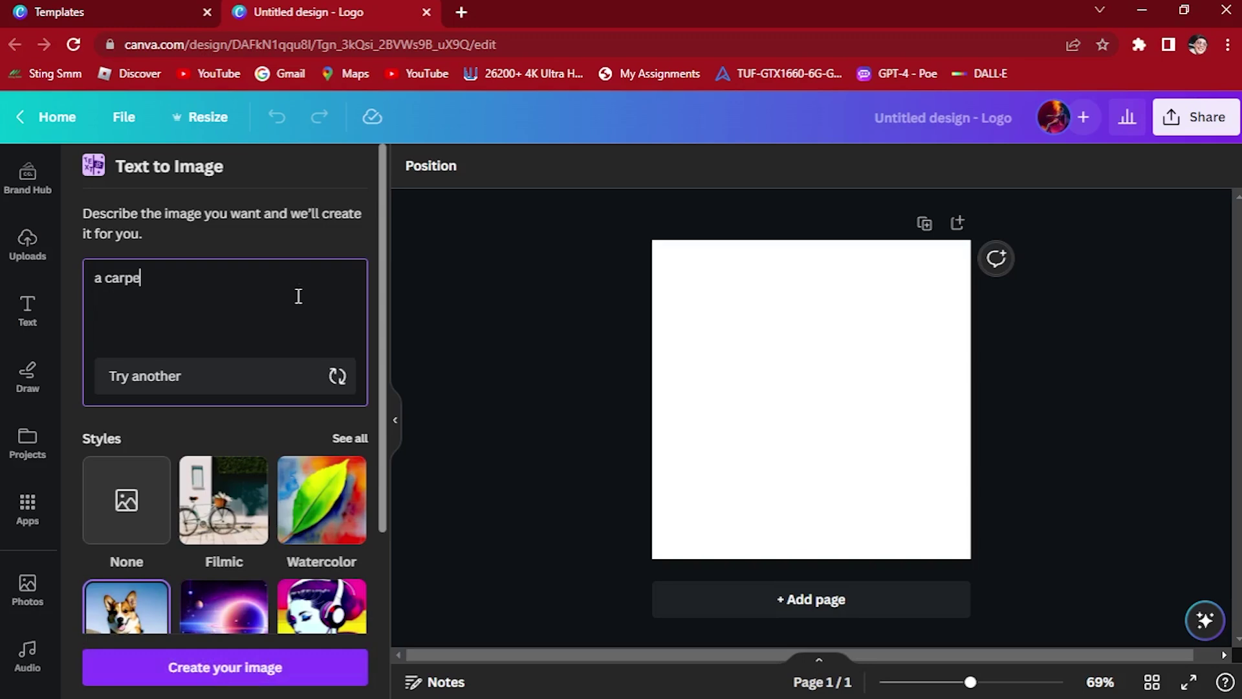
type("t on fire flying on r")
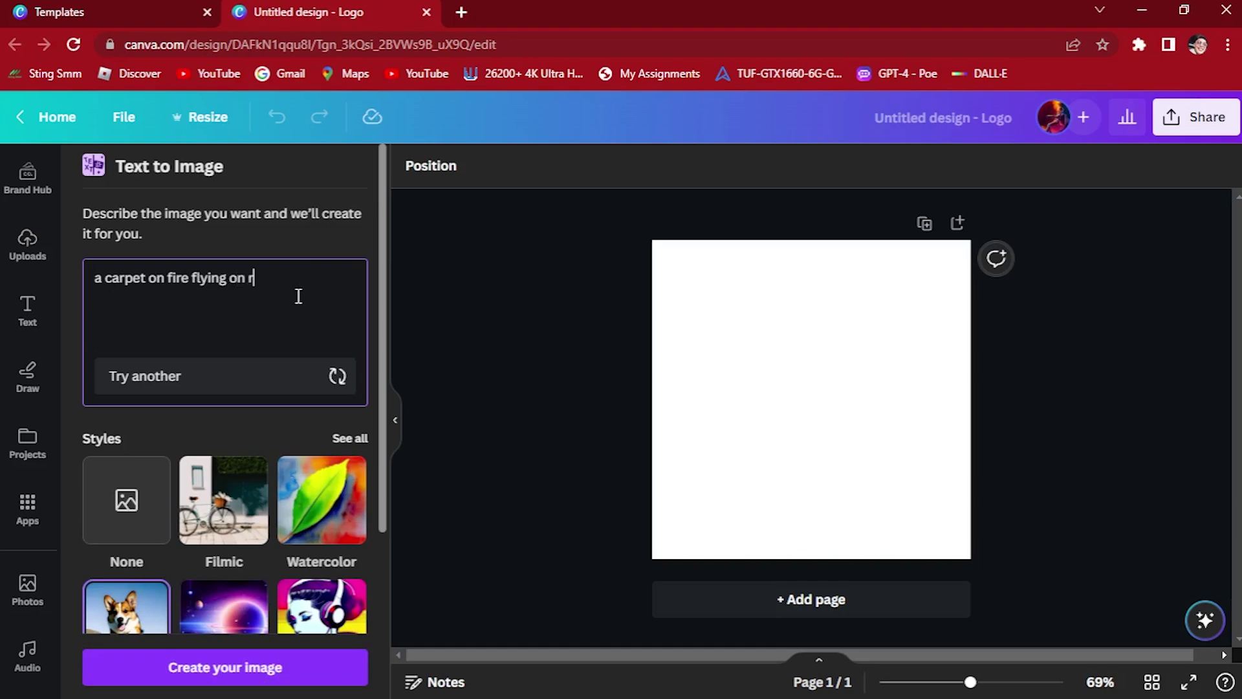
type("he dessert on a ")
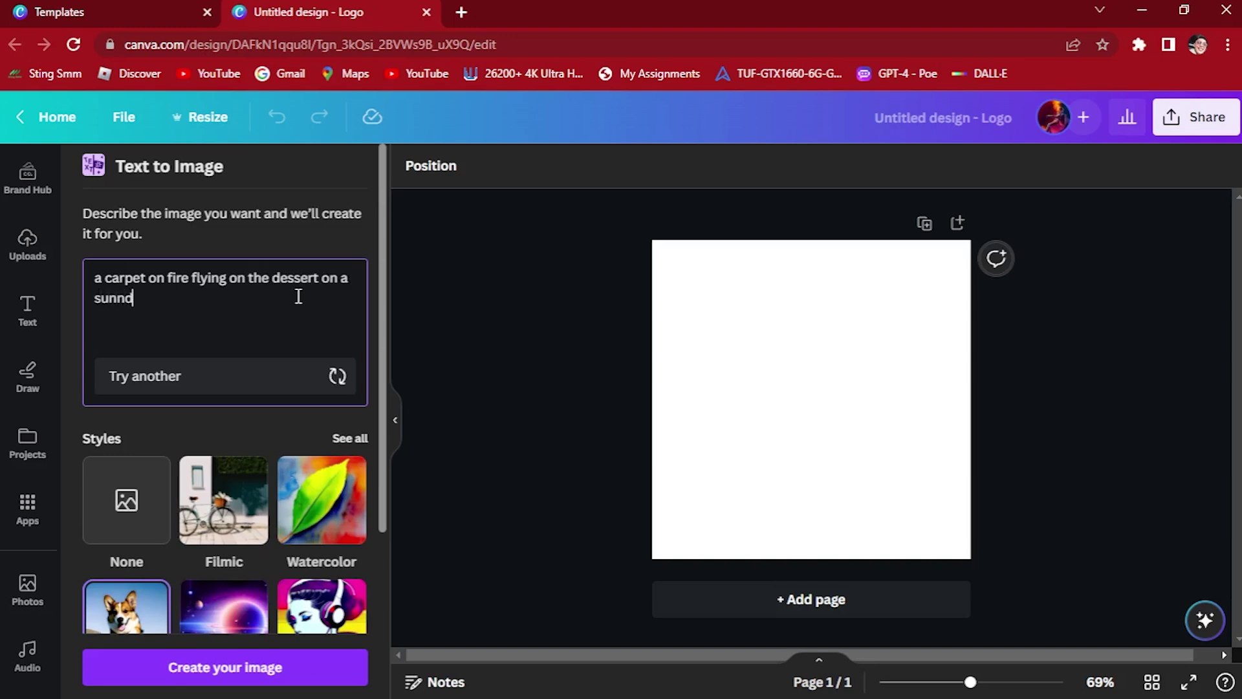
type("sunny day")
key("Return")
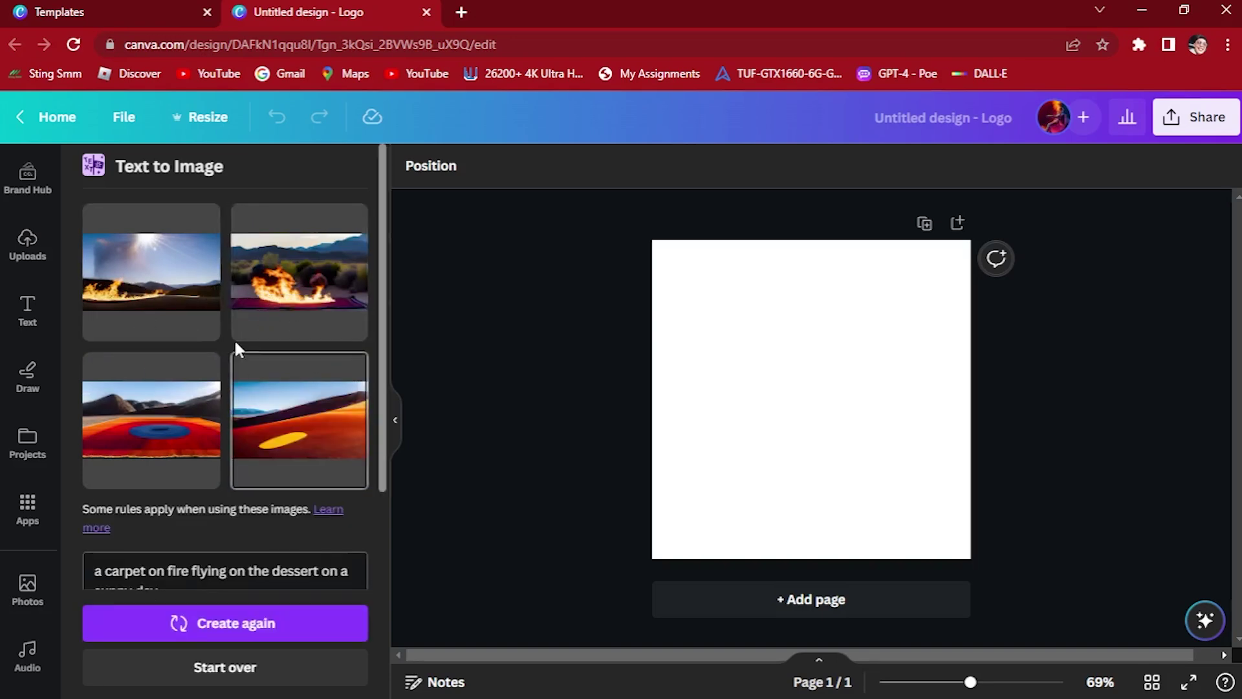
- Set the second generated image, then the orange dune image, as the page background
left_click(317, 278)
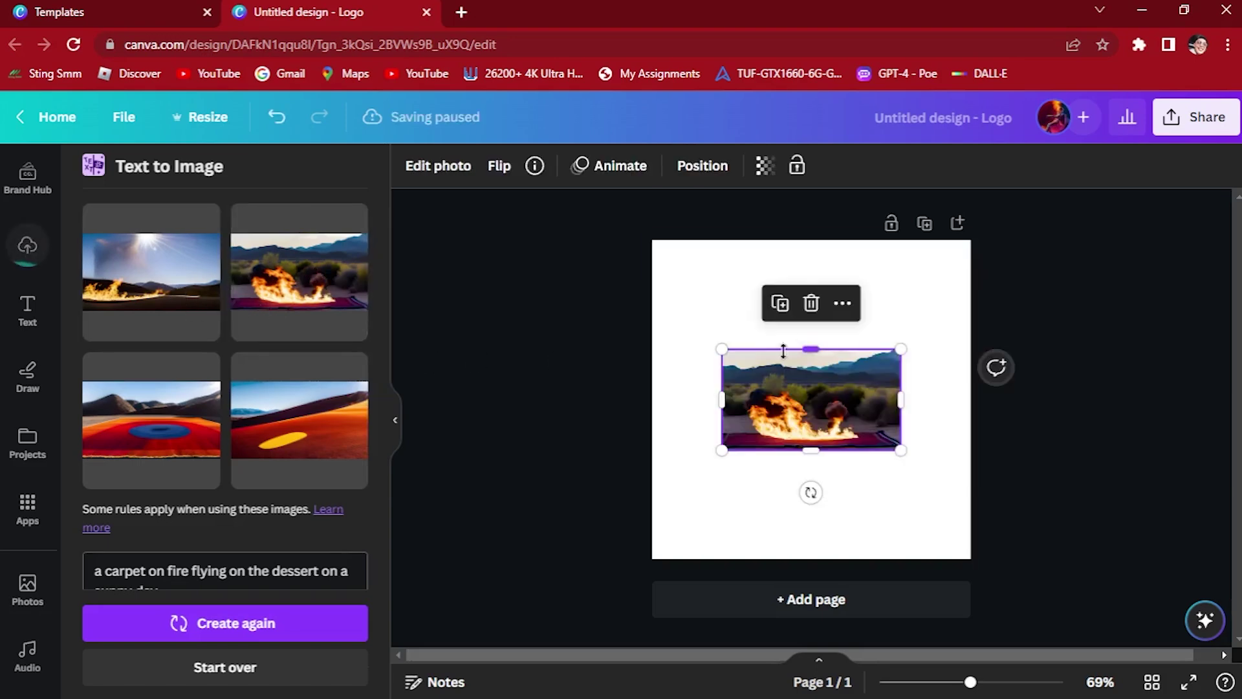
right_click(782, 381)
left_click(892, 631)
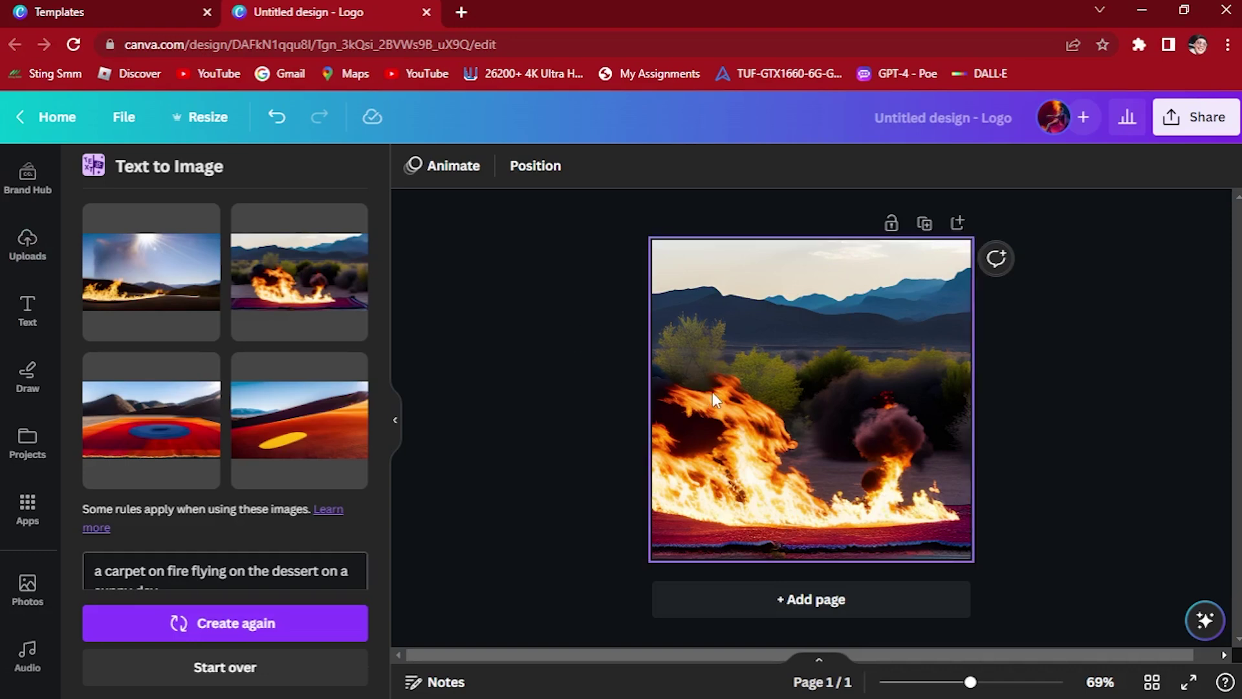
left_click(293, 437)
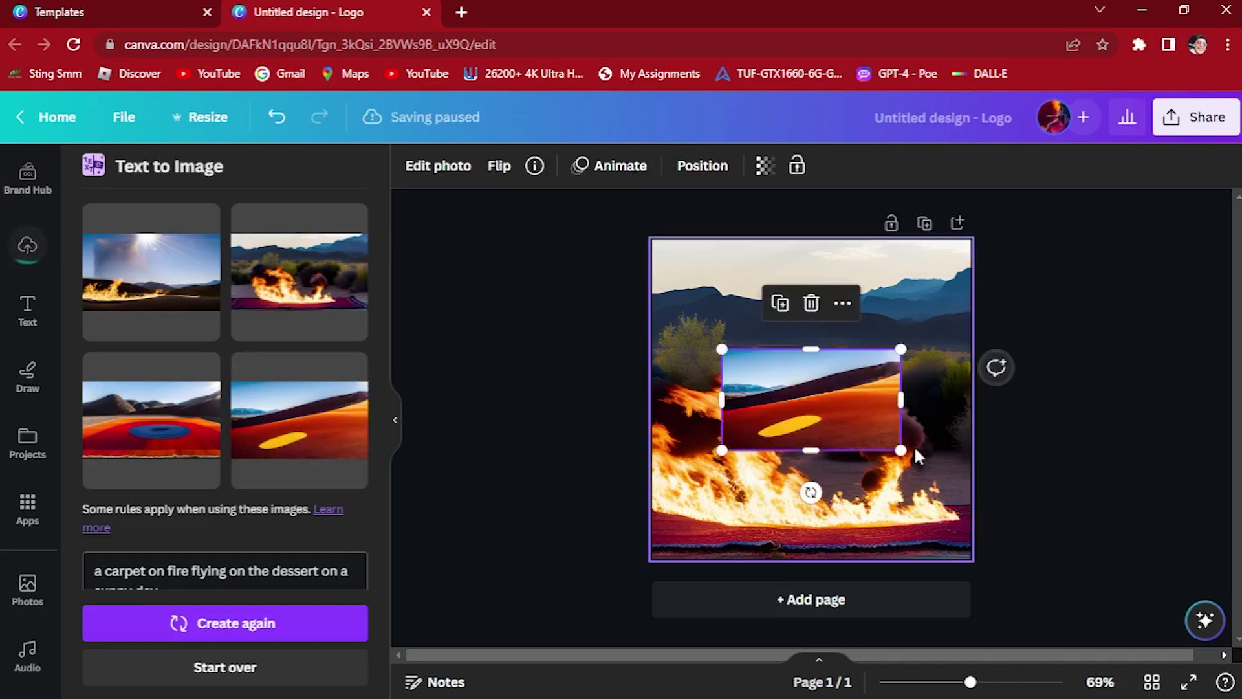
right_click(827, 403)
left_click(901, 633)
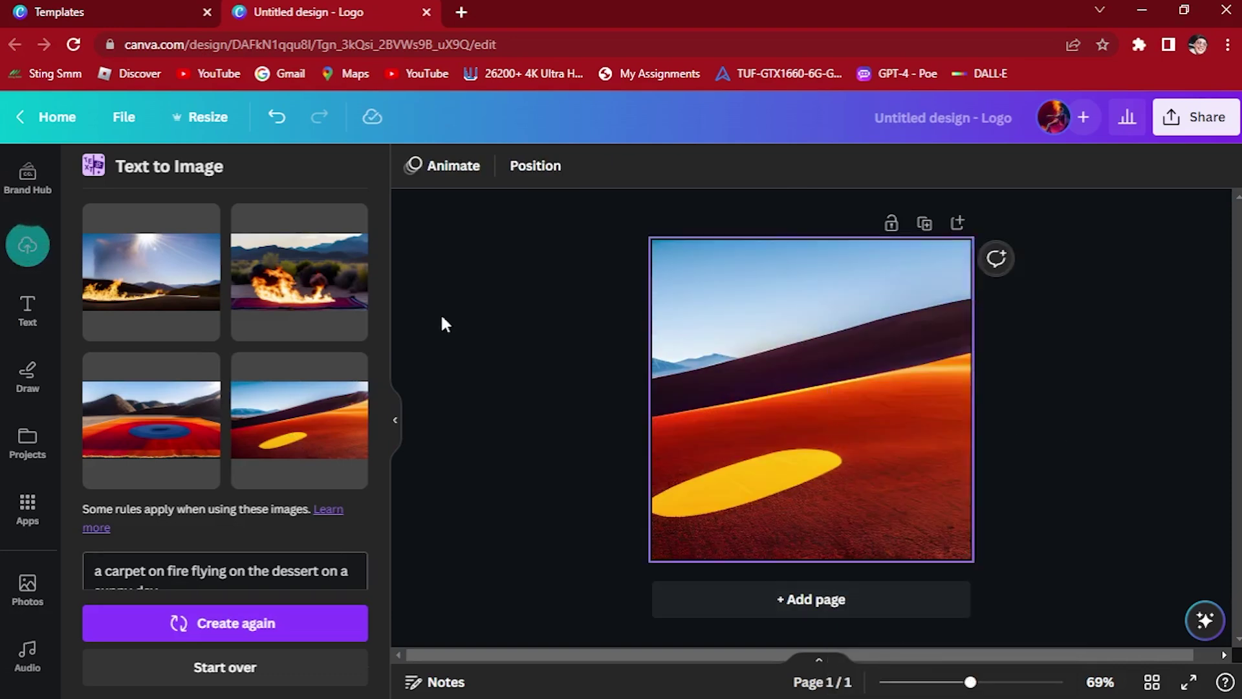
- Set the red carpet image, then the sunlit fire image, as the page background
left_click(210, 427)
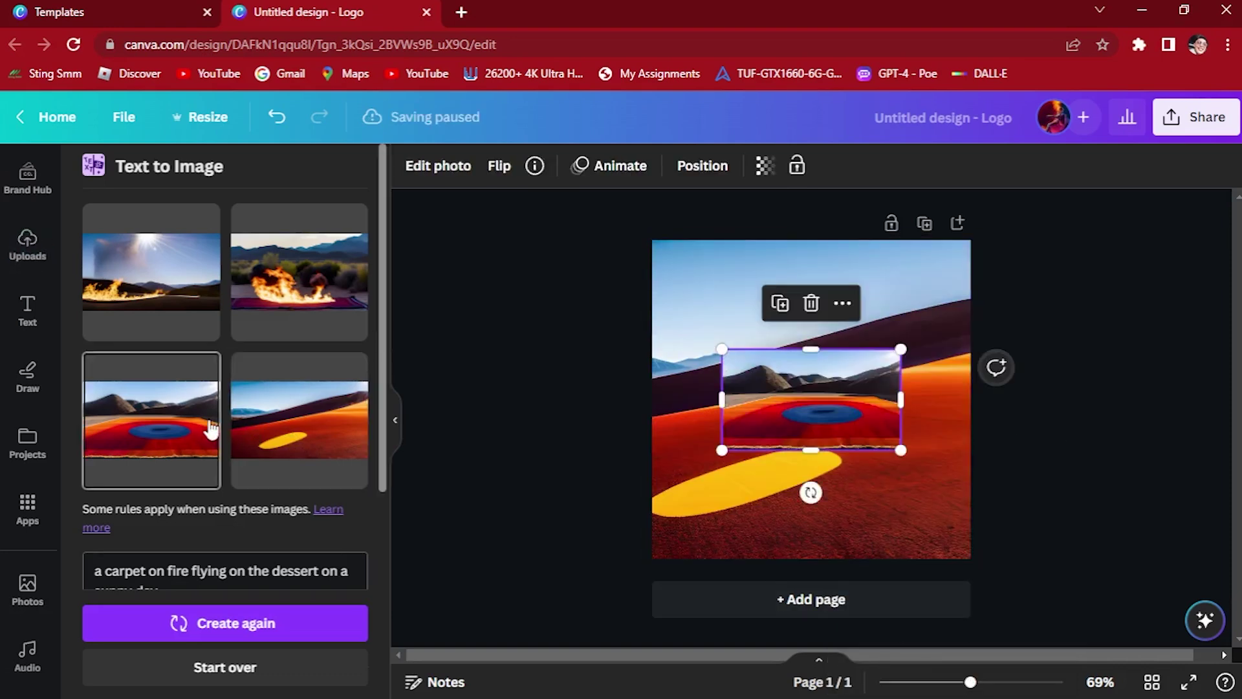
right_click(755, 417)
left_click(828, 631)
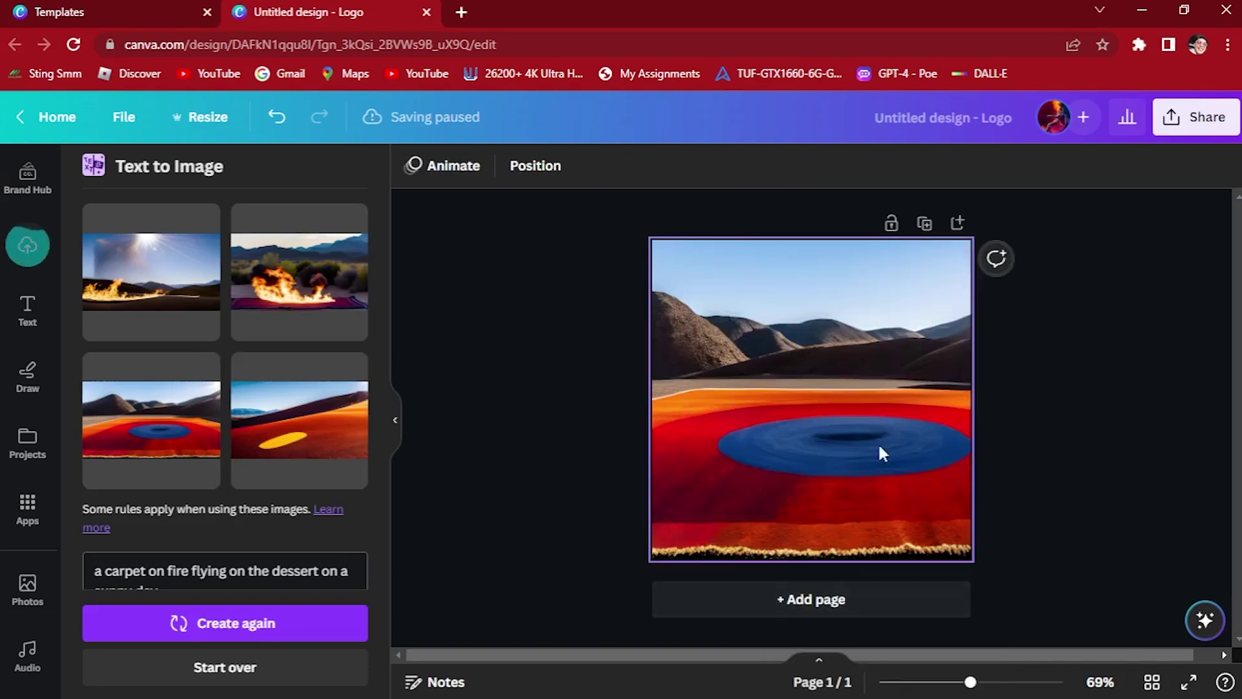
right_click(146, 264)
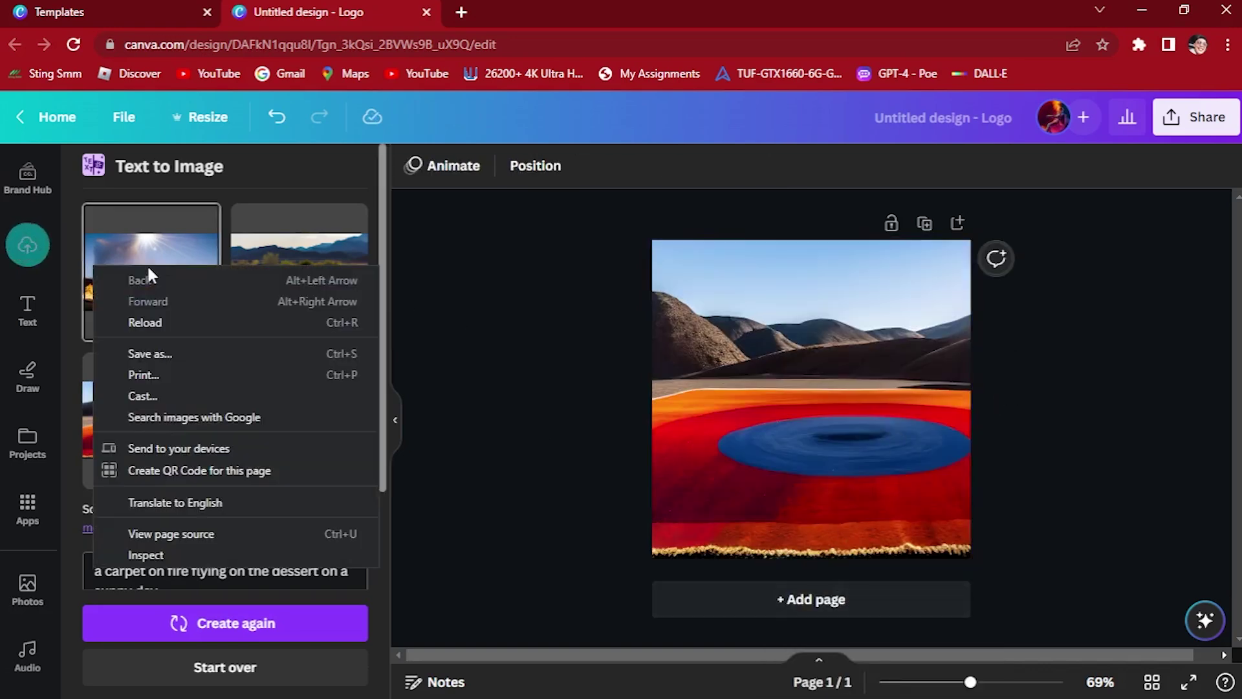
left_click(150, 259)
right_click(149, 253)
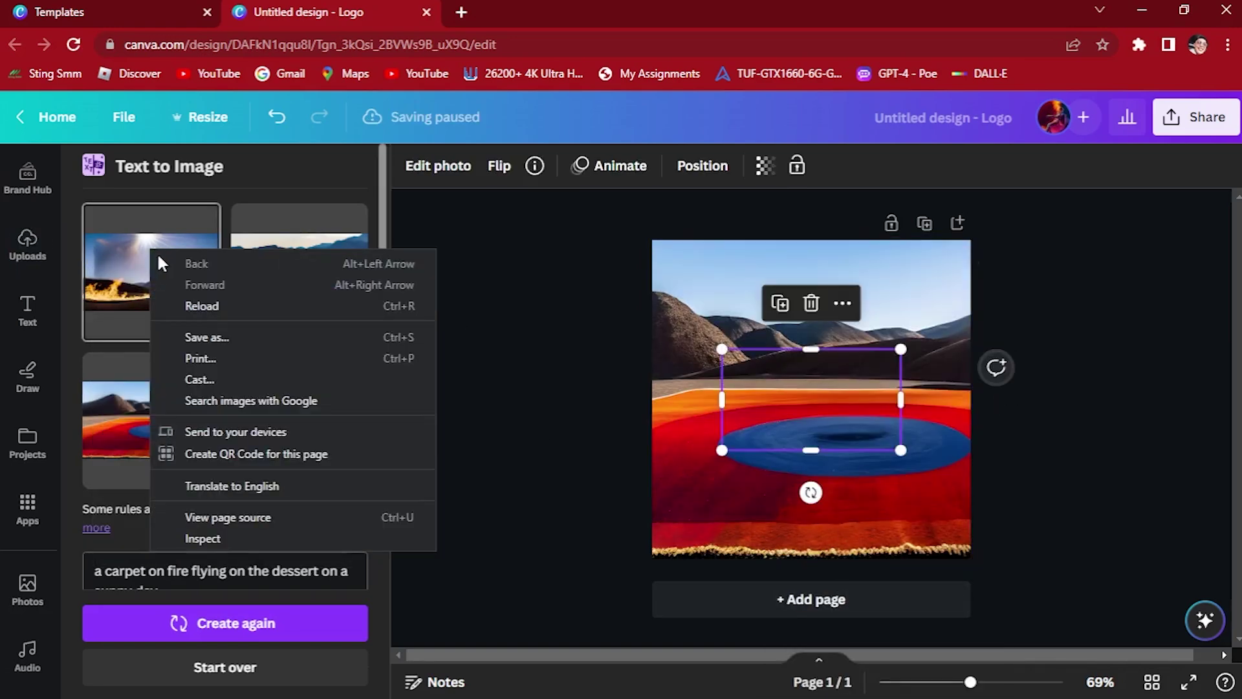
left_click(122, 257)
right_click(784, 427)
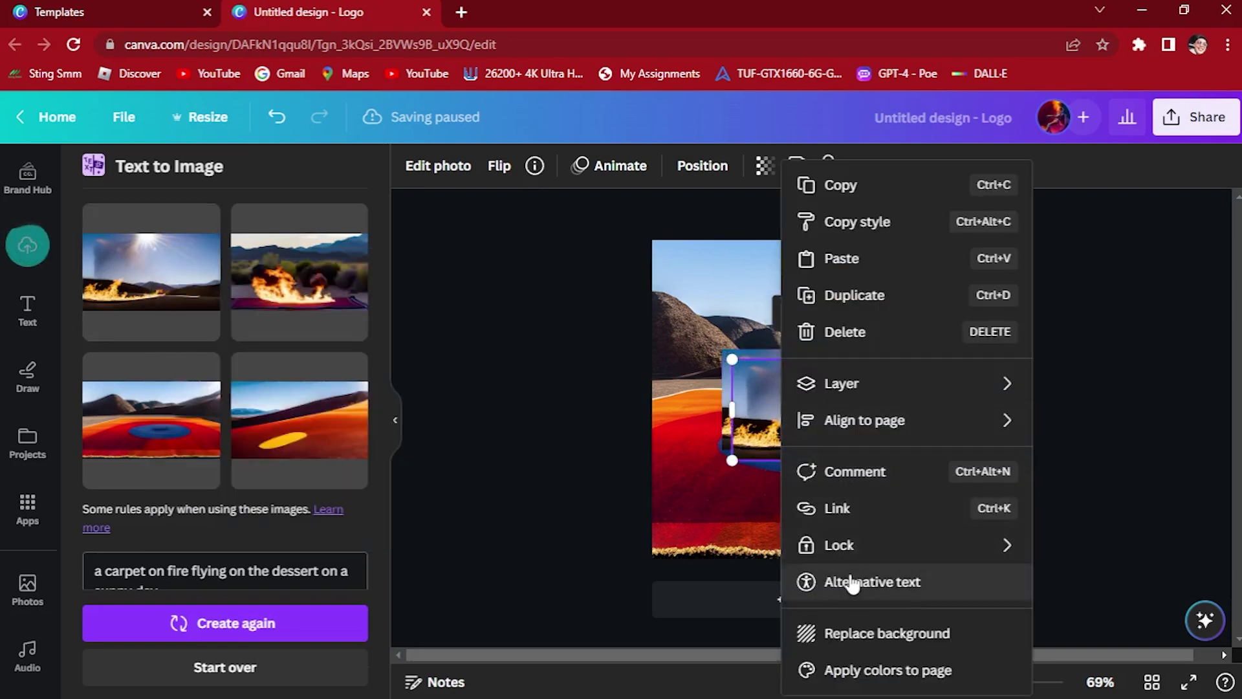
left_click(860, 633)
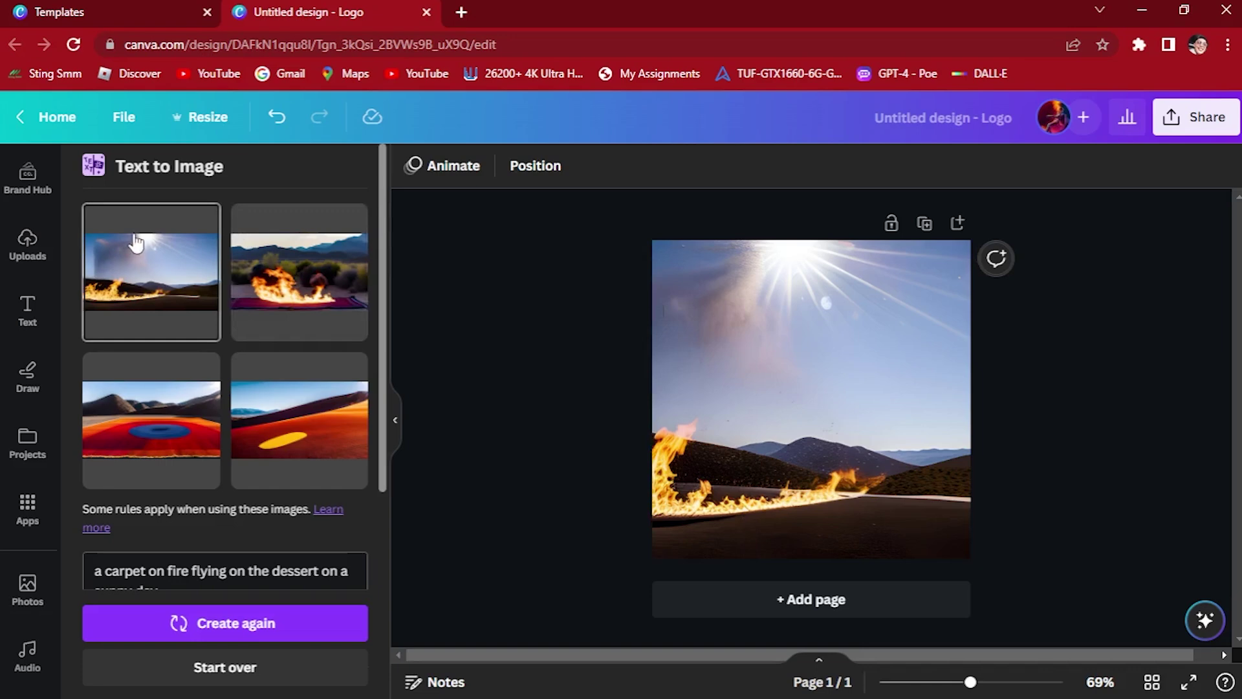
- Choose the Anime style from the full style list, then start over with an empty prompt
scroll(186, 309, "down", 4)
scroll(185, 309, "down", 1)
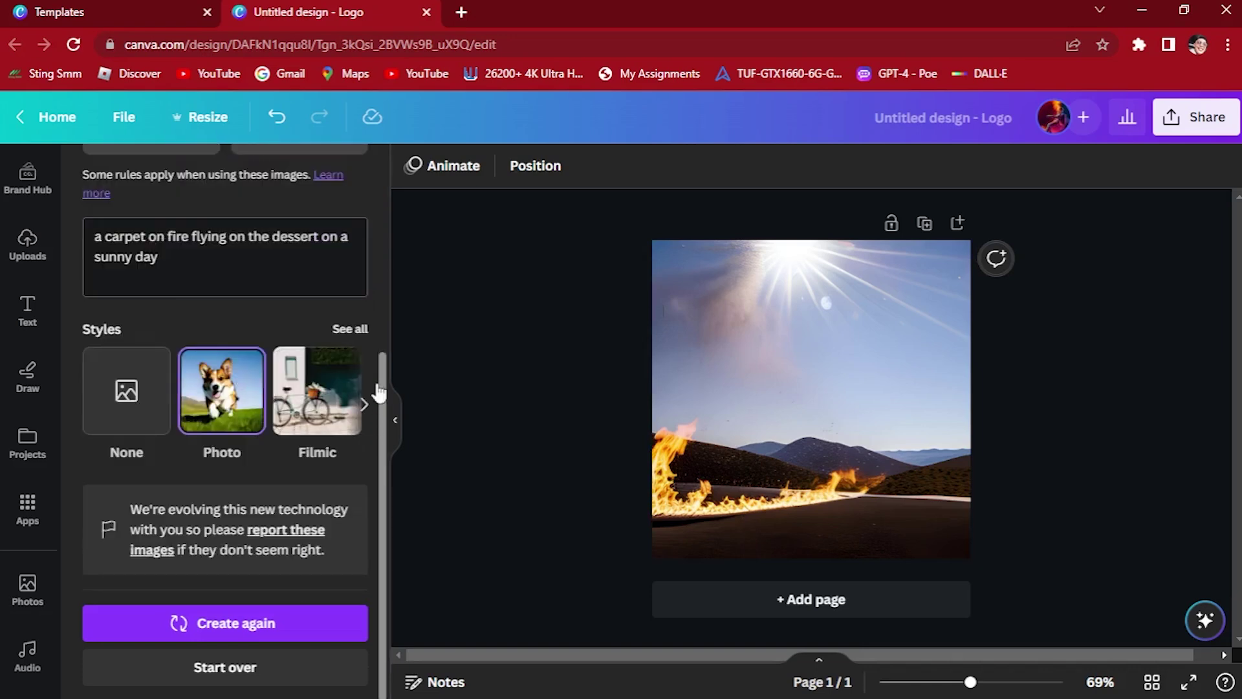
left_click(357, 331)
scroll(272, 407, "down", 4)
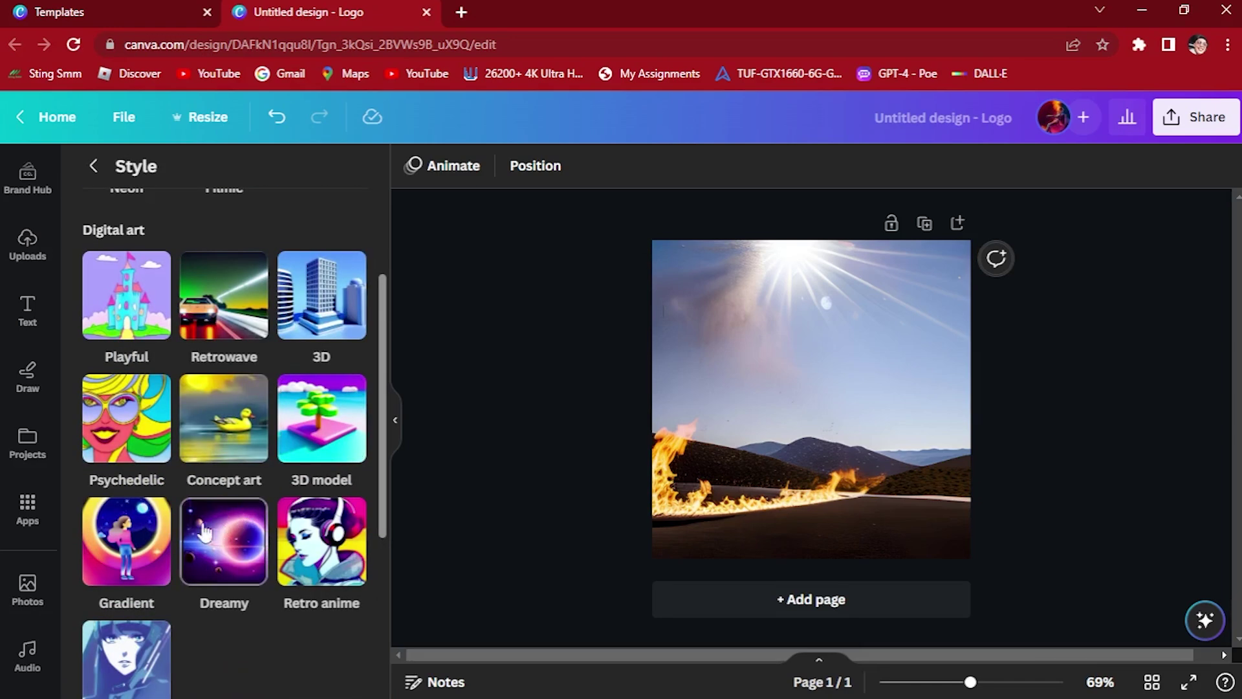
left_click(159, 667)
left_click(305, 620)
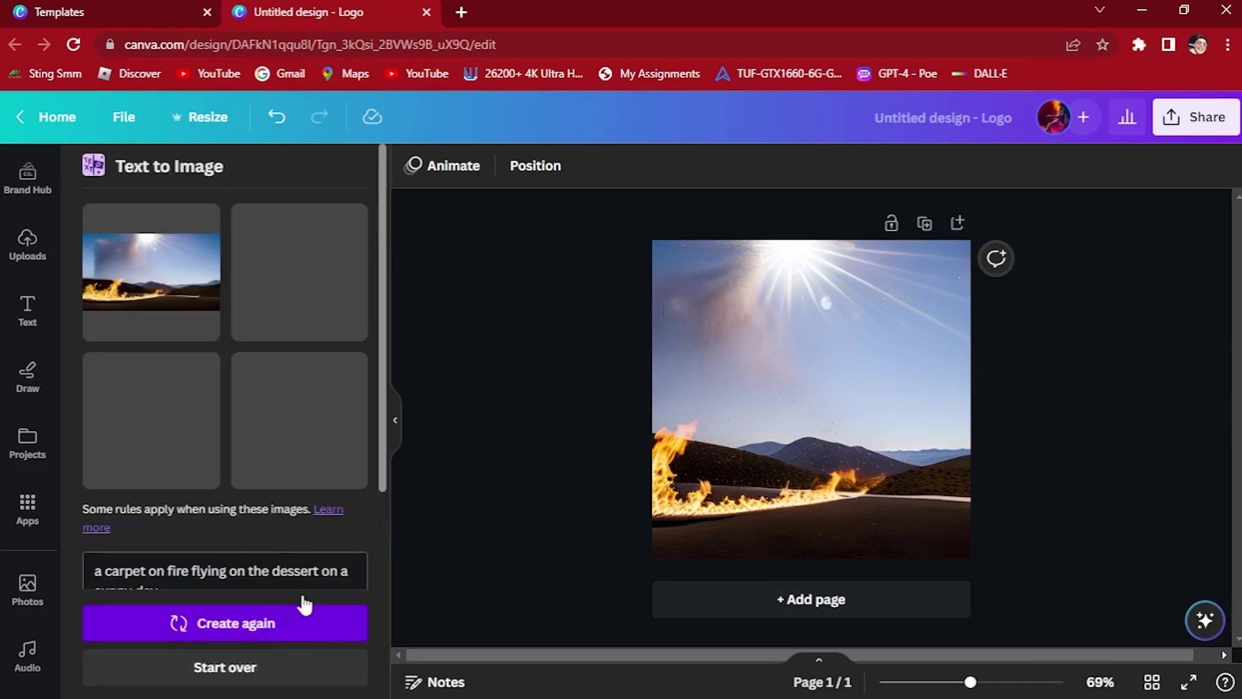
left_click(222, 581)
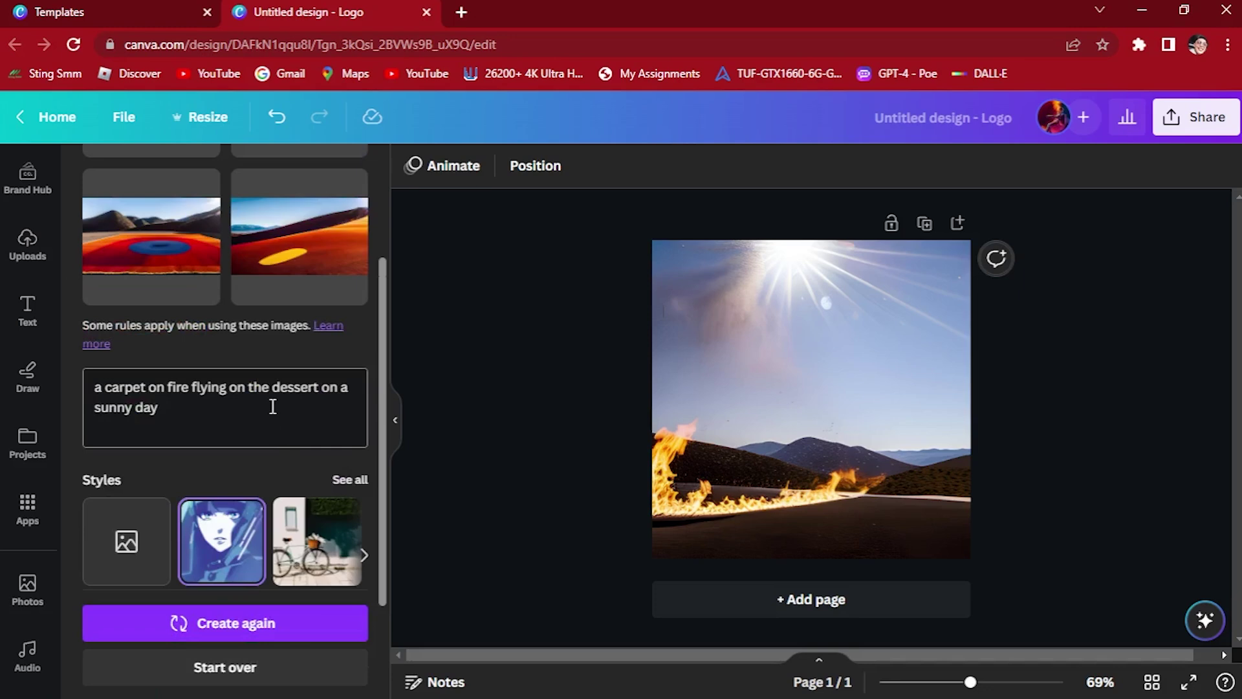
left_click(255, 666)
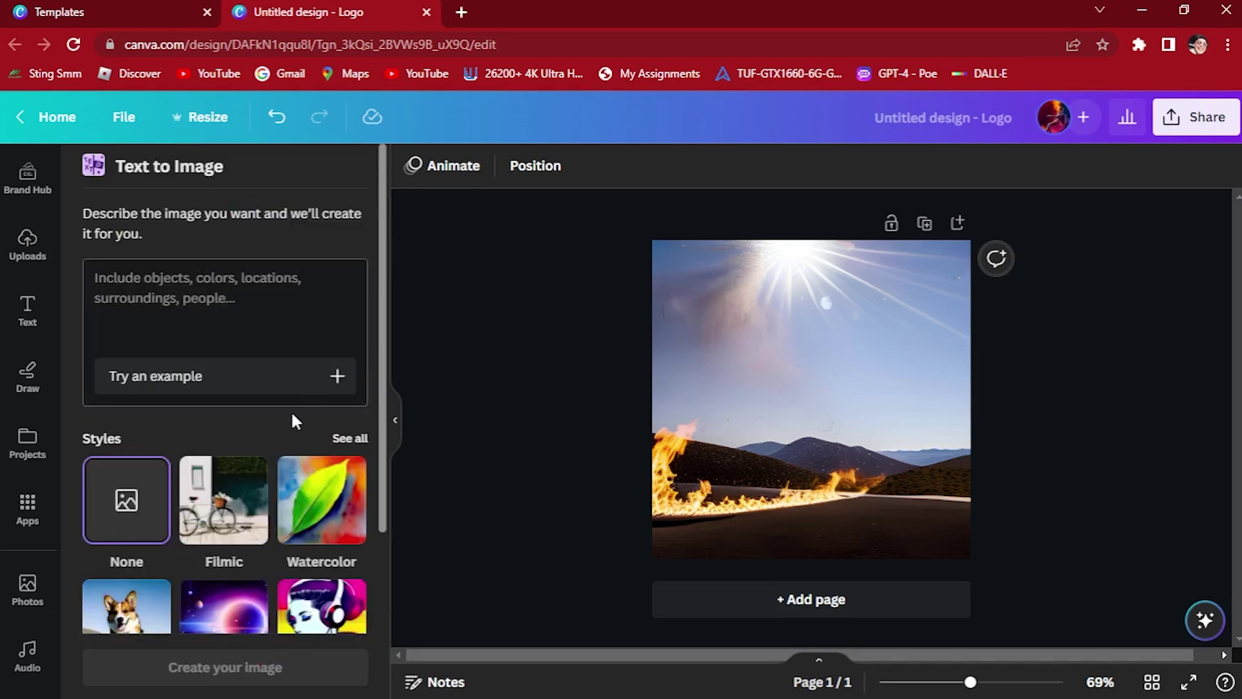
- Select the Anime style again from the full style list
scroll(291, 418, "down", 4)
scroll(240, 438, "up", 2)
left_click(336, 286)
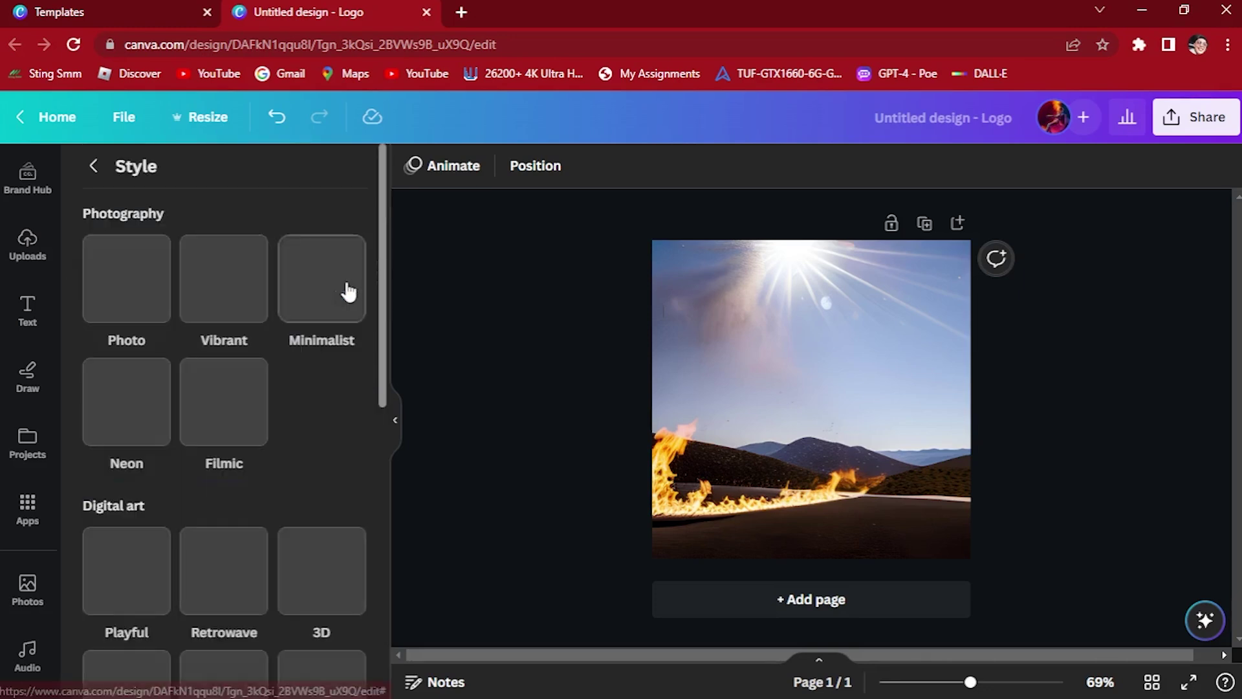
scroll(243, 396, "down", 5)
scroll(197, 480, "down", 5)
scroll(205, 545, "up", 5)
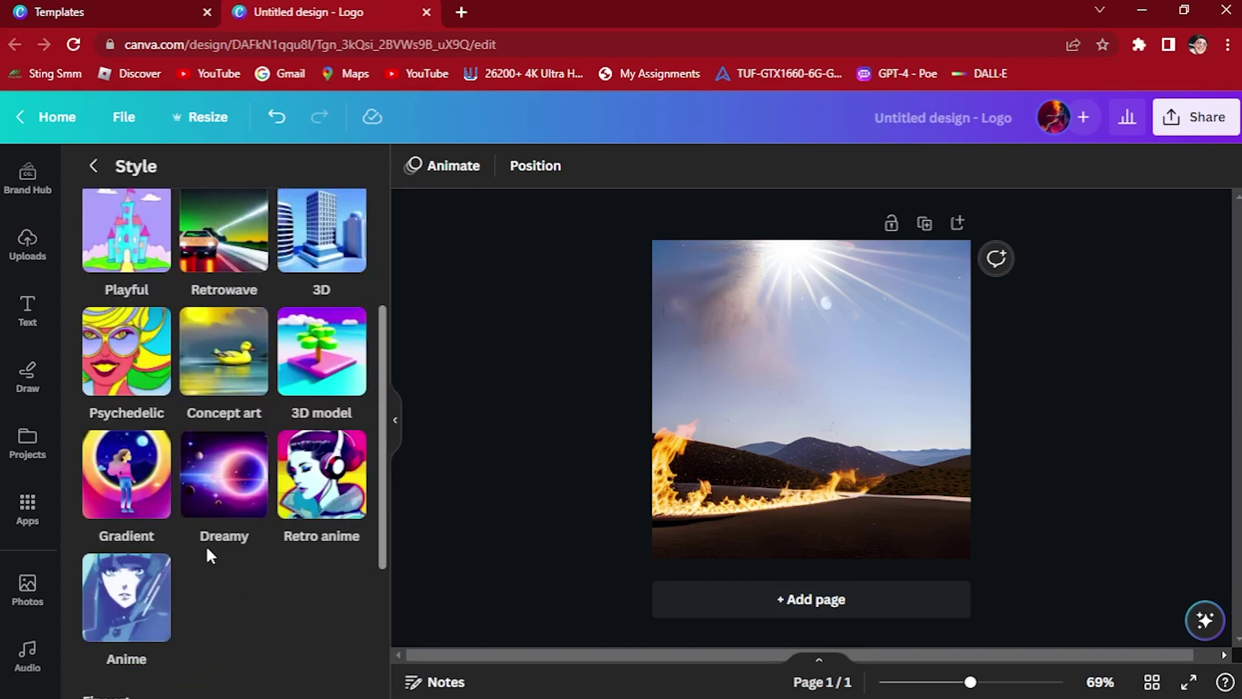
scroll(214, 537, "down", 5)
left_click(142, 332)
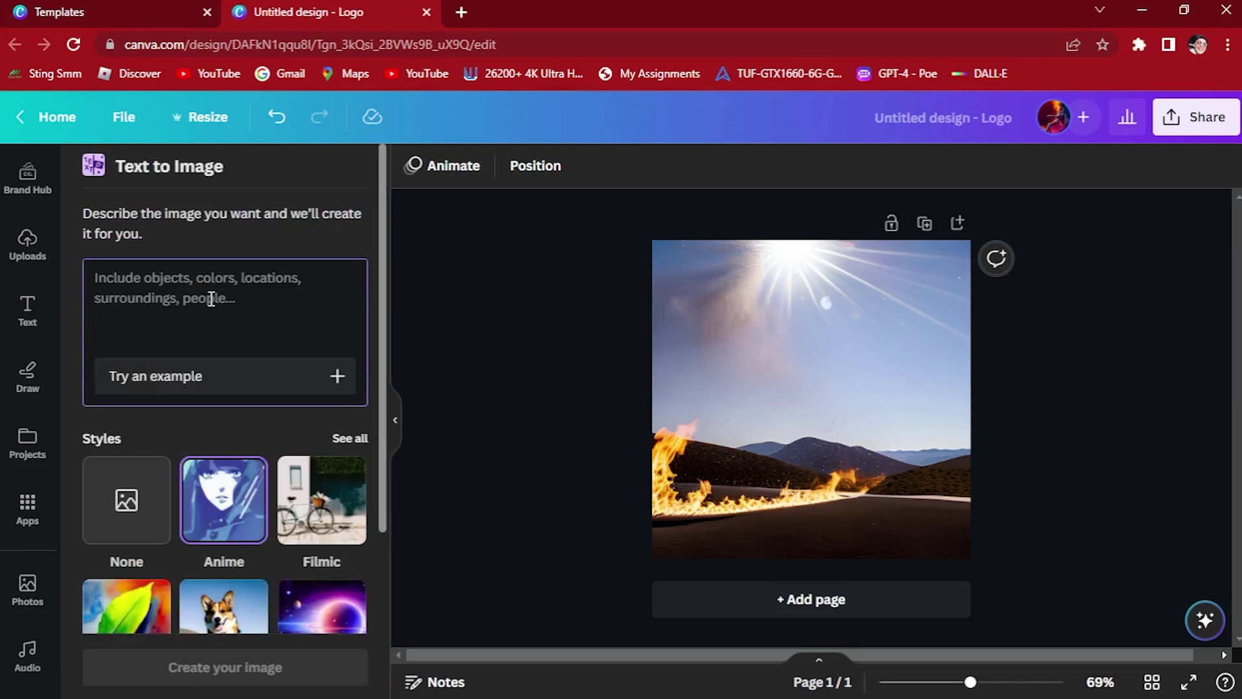
- Generate images for 'an astronaut in space holding a bottle of softdrinks floating in space'
type("a ")
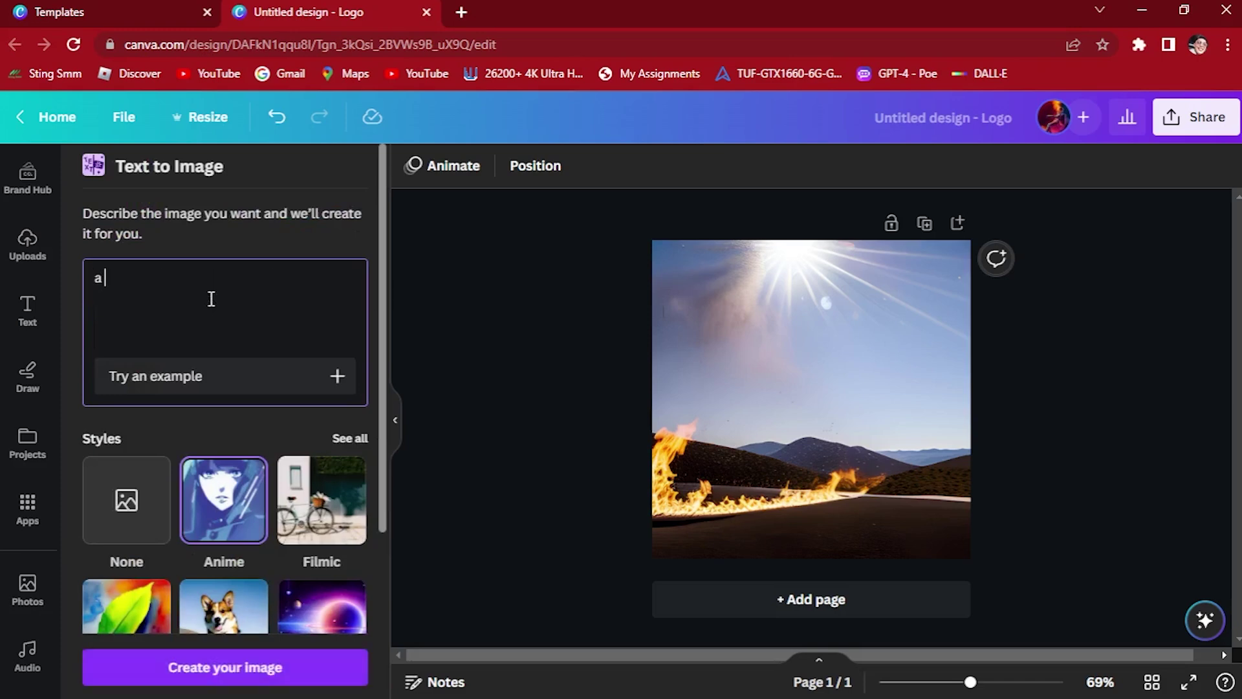
type("flying")
key("BackSpace")
key("BackSpace")
key("BackSpace")
key("BackSpace")
type("an astronaut in")
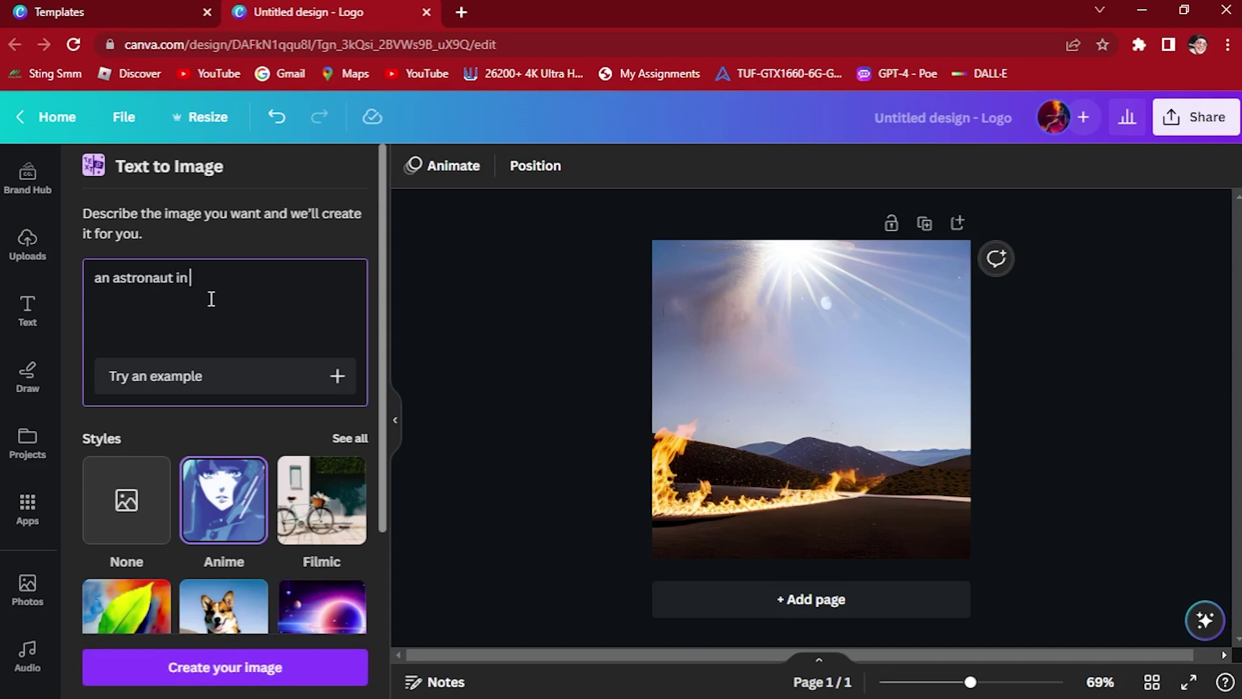
type(" space holding a ")
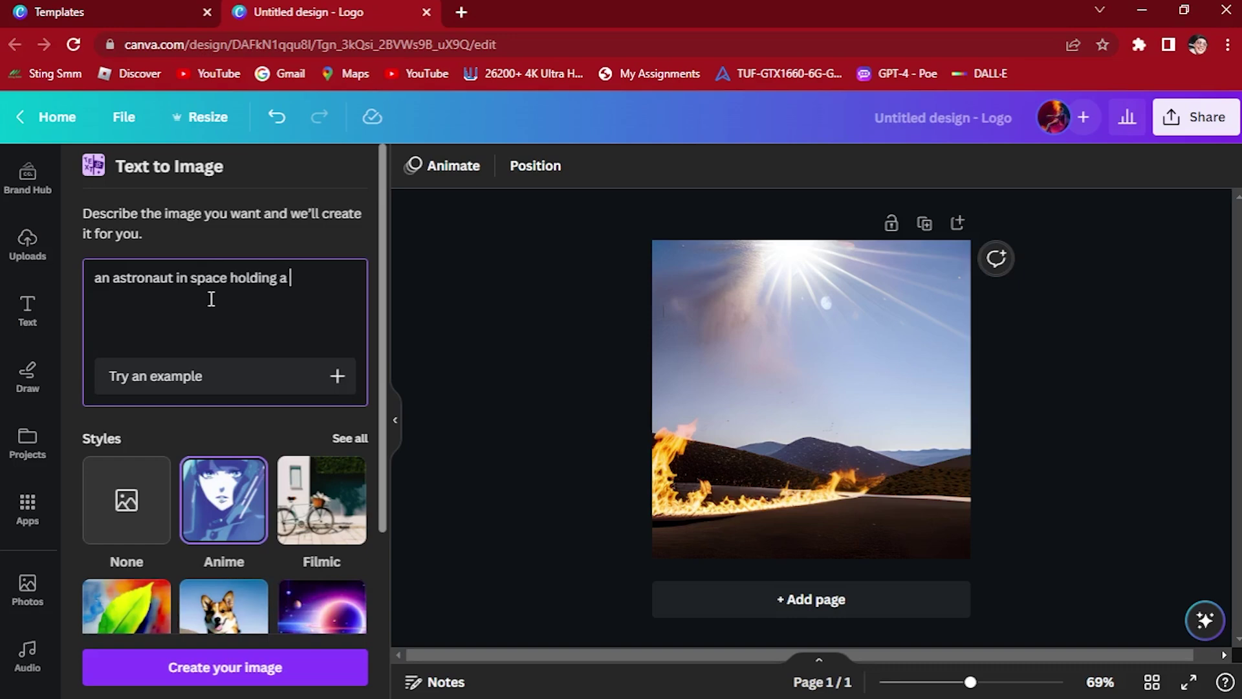
type("bottle of softd")
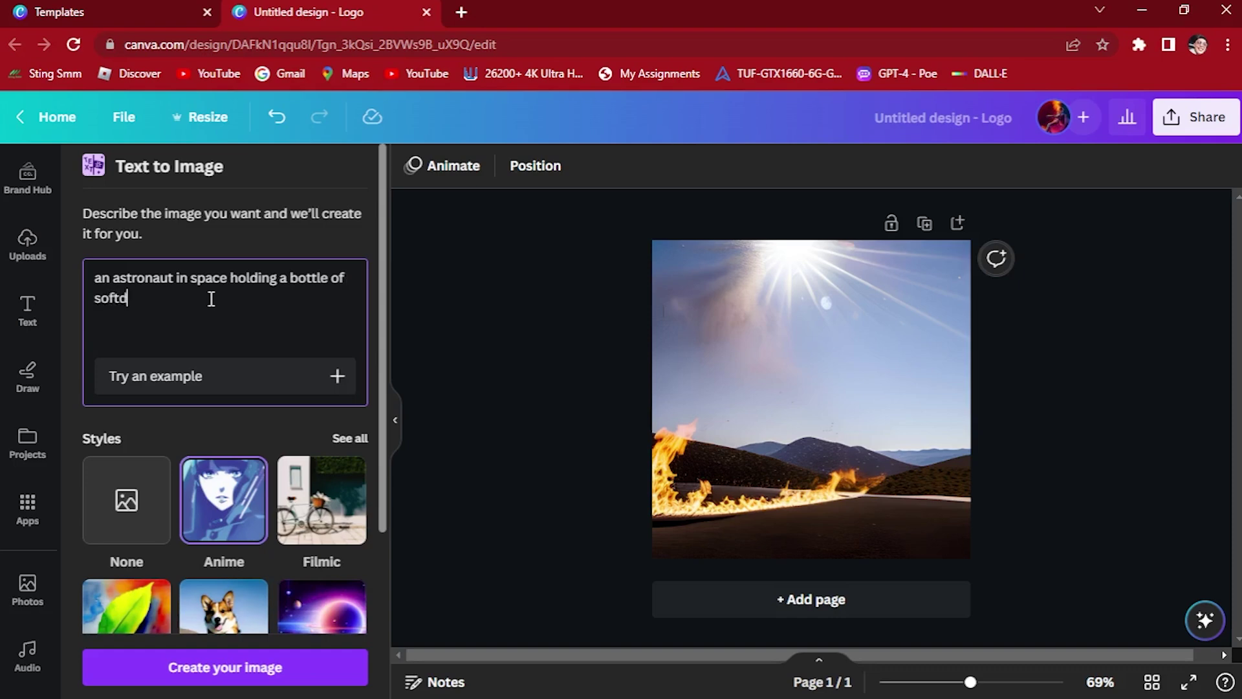
type("rin")
type("ks floating in space")
key("Return")
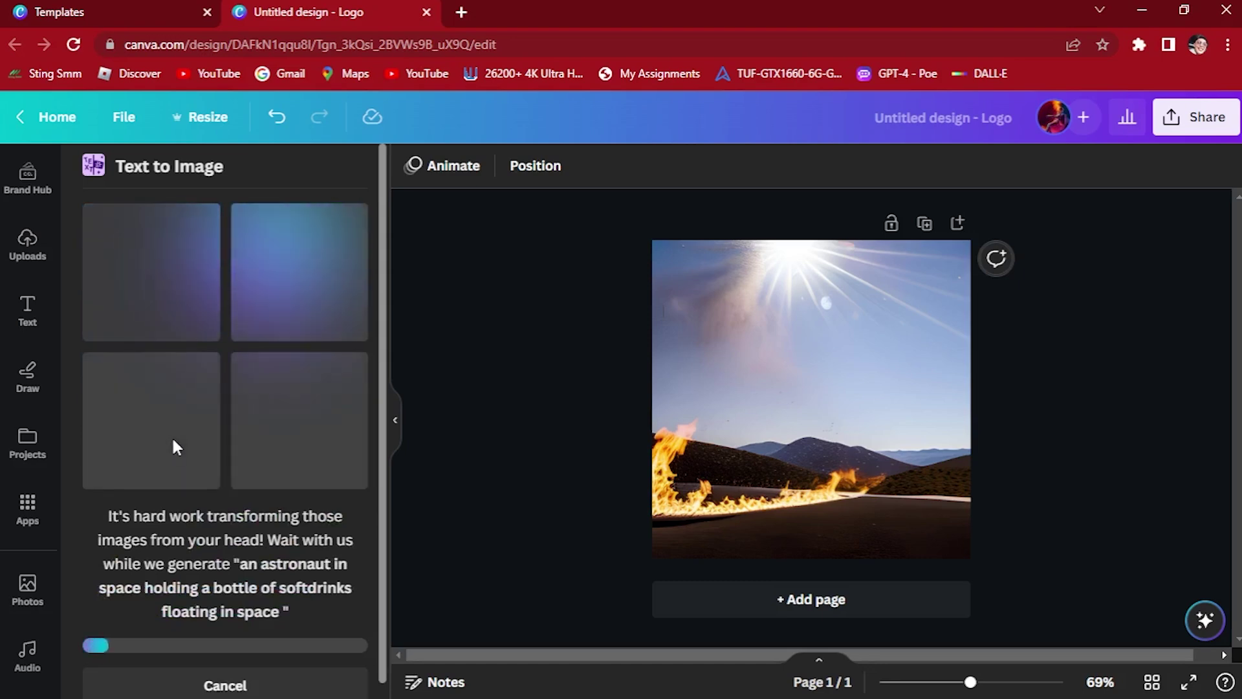
- Detach the fiery desert image from the page background and delete it
right_click(899, 388)
left_click(1035, 622)
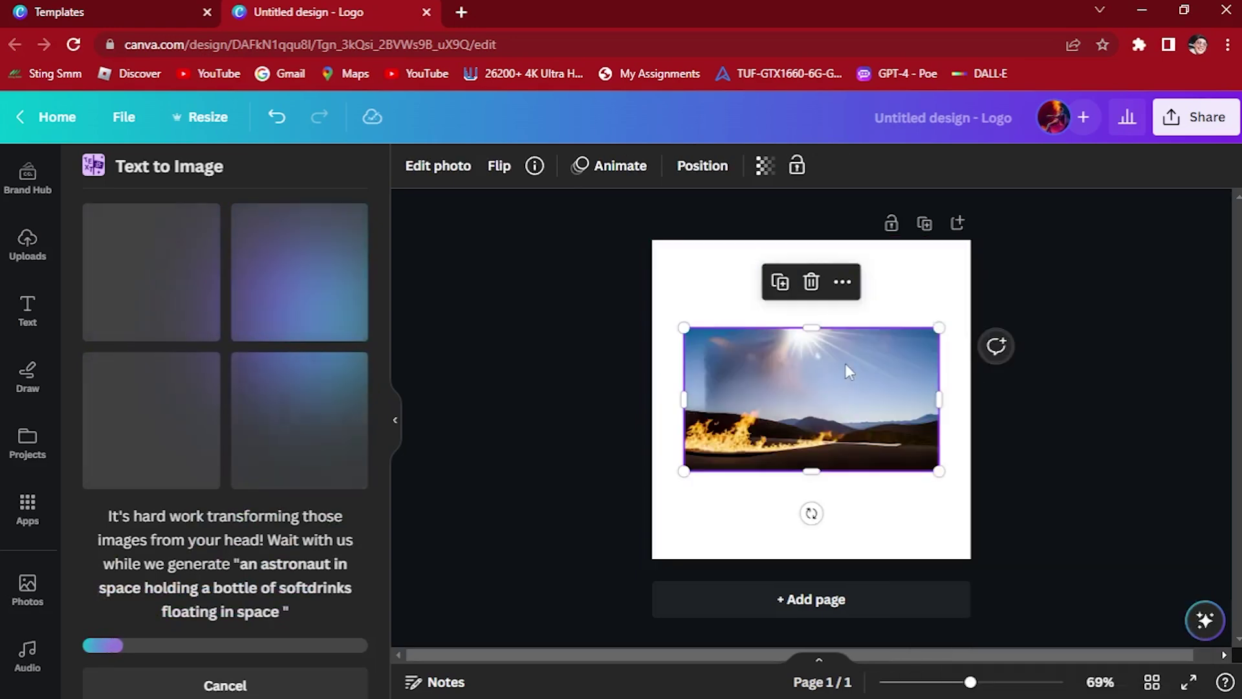
key("Delete")
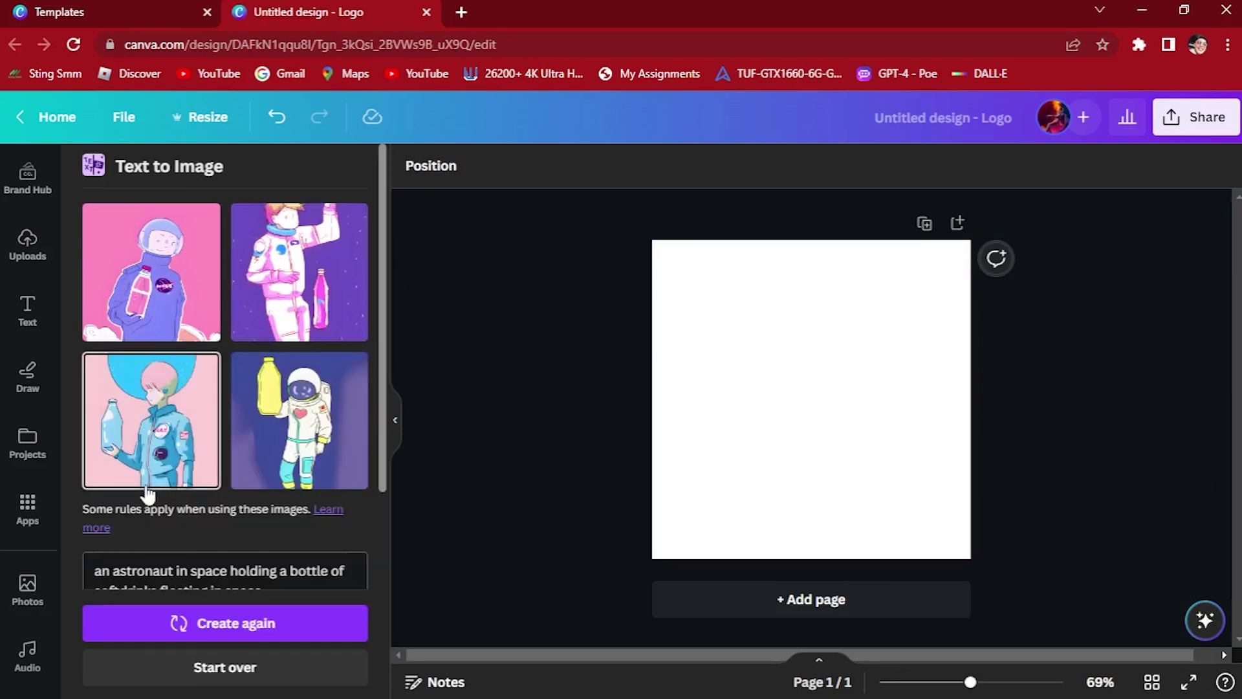
- Set the purple astronaut image with the pink bottle as the page background
left_click(323, 285)
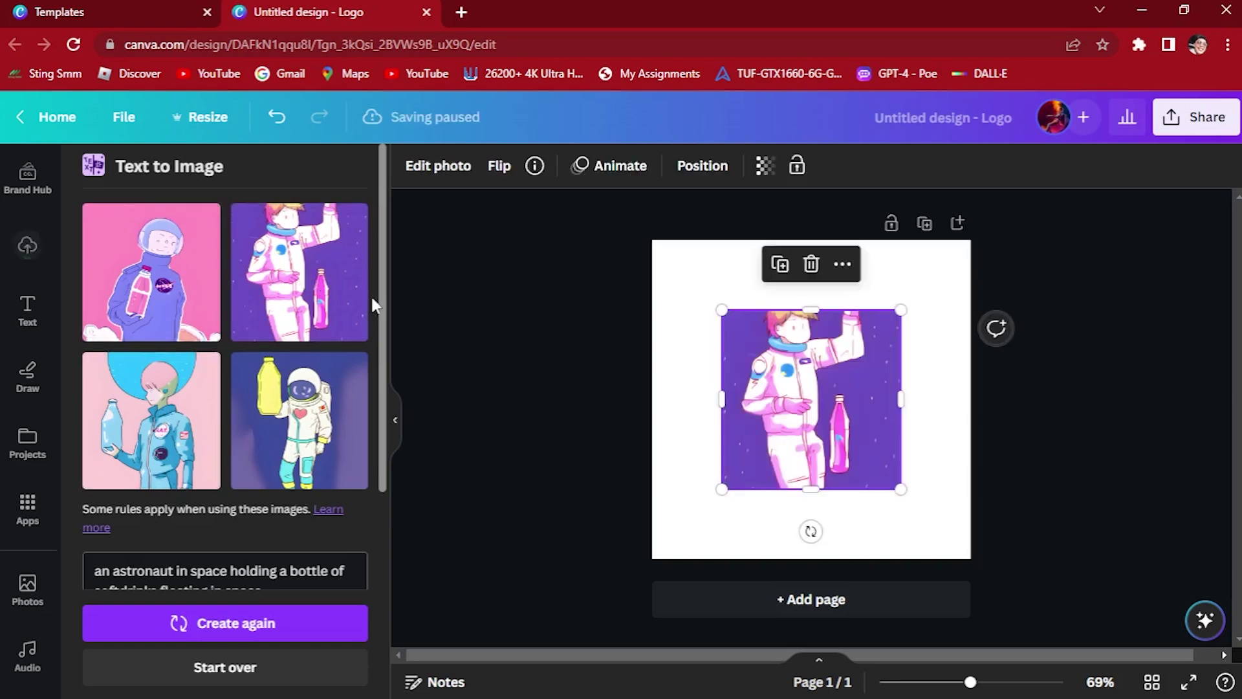
right_click(747, 367)
left_click(834, 632)
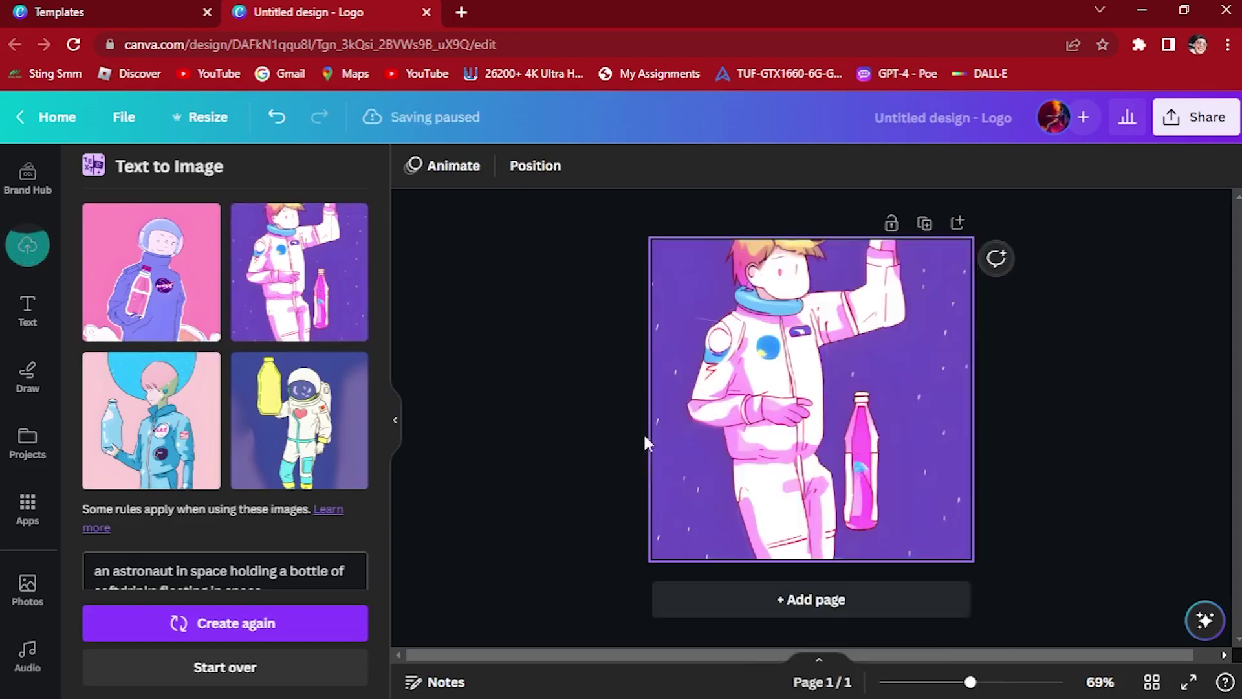
- Regenerate the astronaut images using the Filmic style
scroll(362, 375, "down", 5)
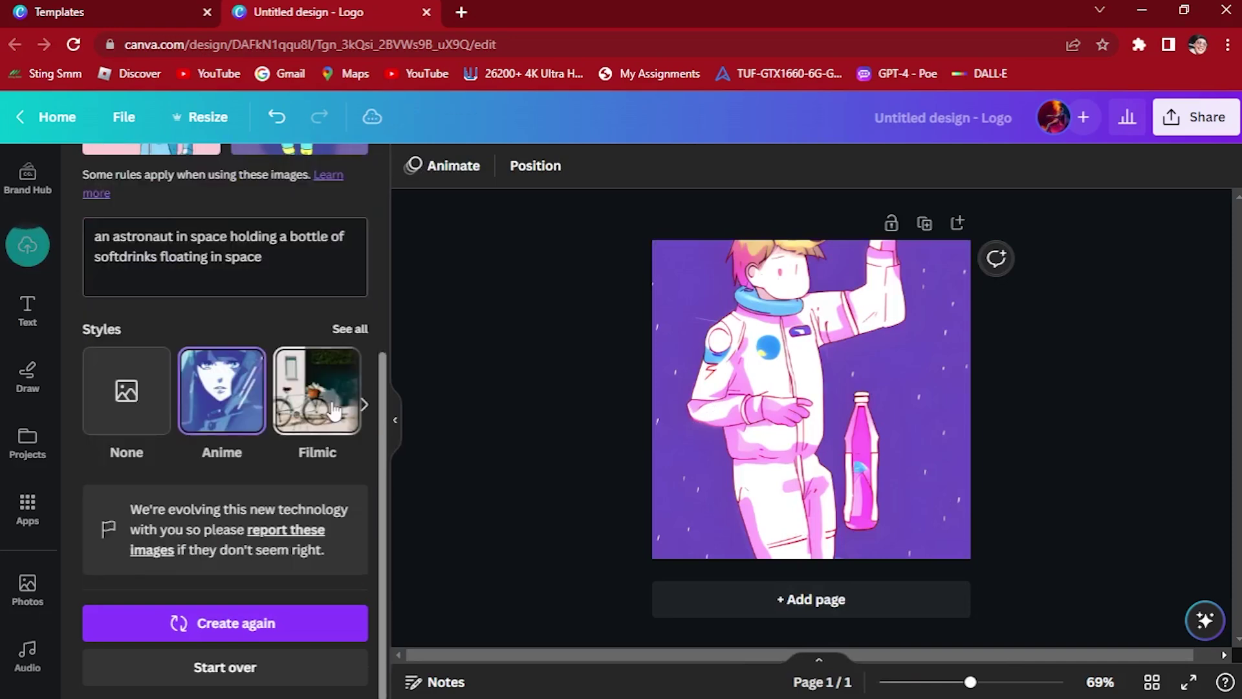
left_click(311, 404)
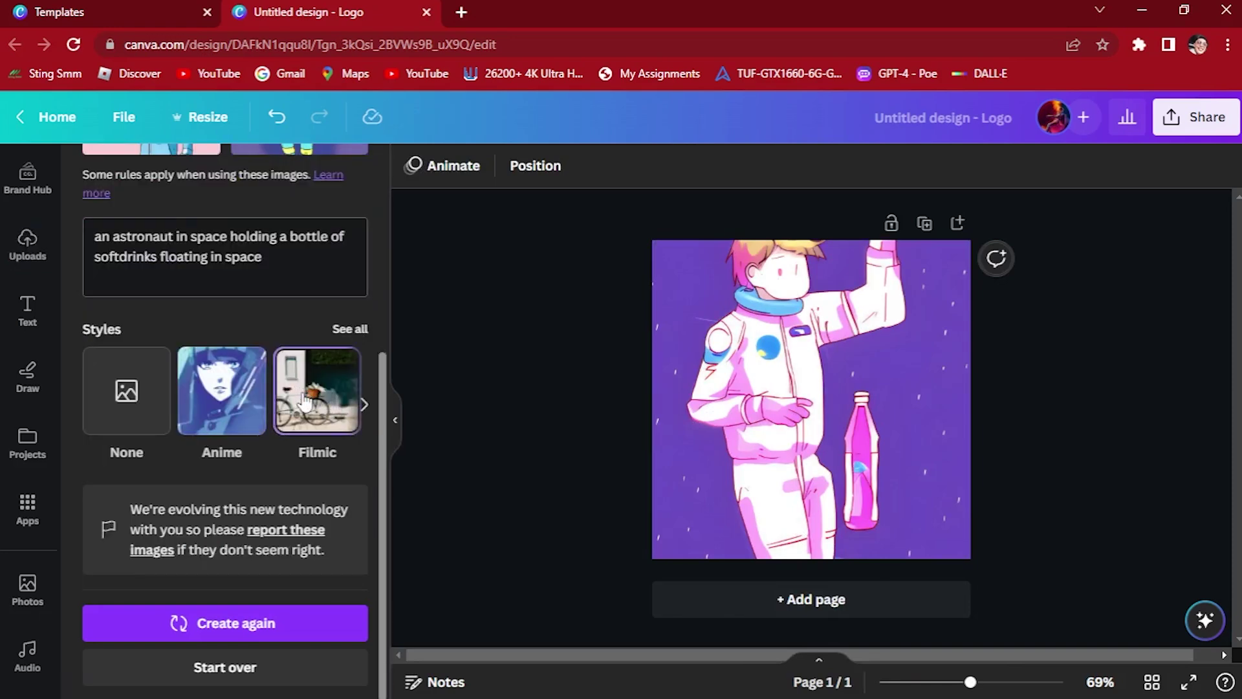
left_click(269, 626)
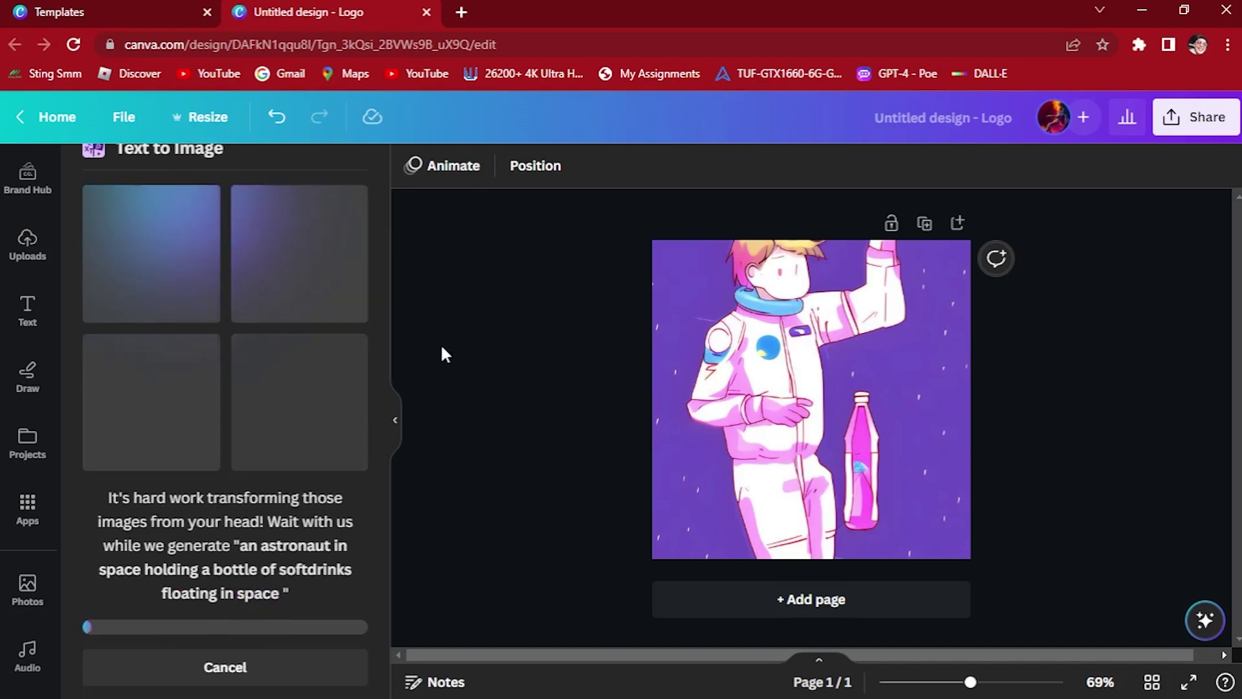
scroll(385, 404, "up", 1)
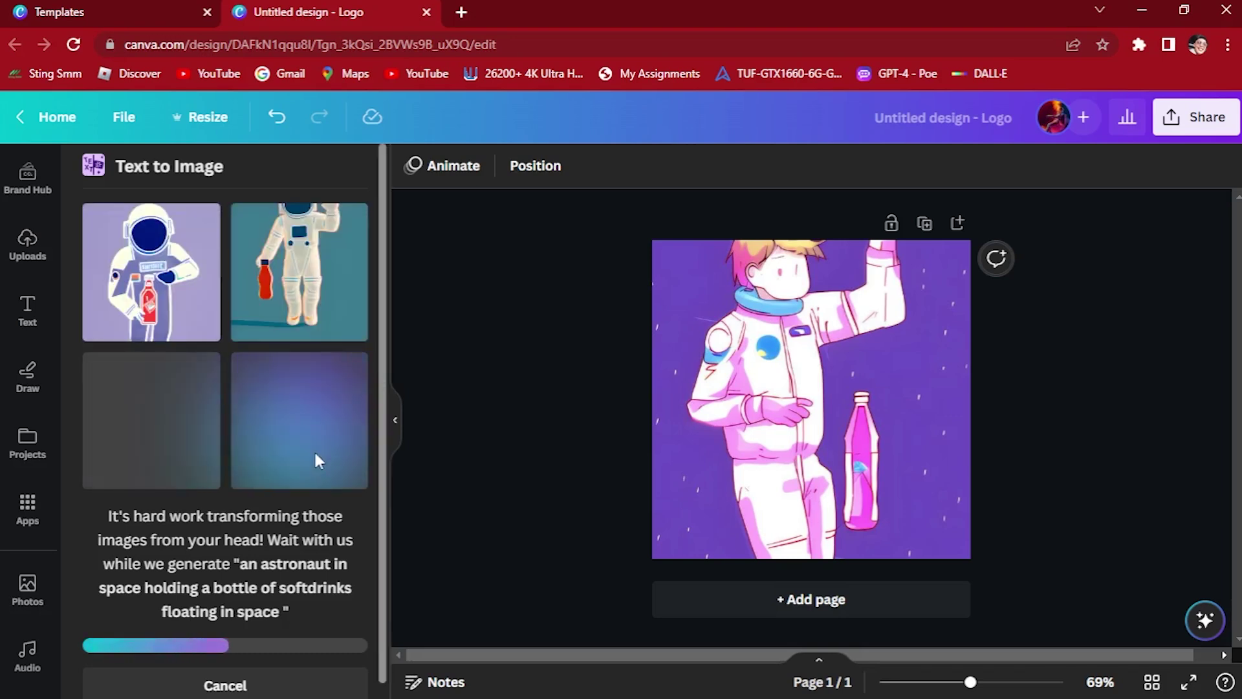
scroll(337, 434, "down", 1)
scroll(336, 426, "up", 1)
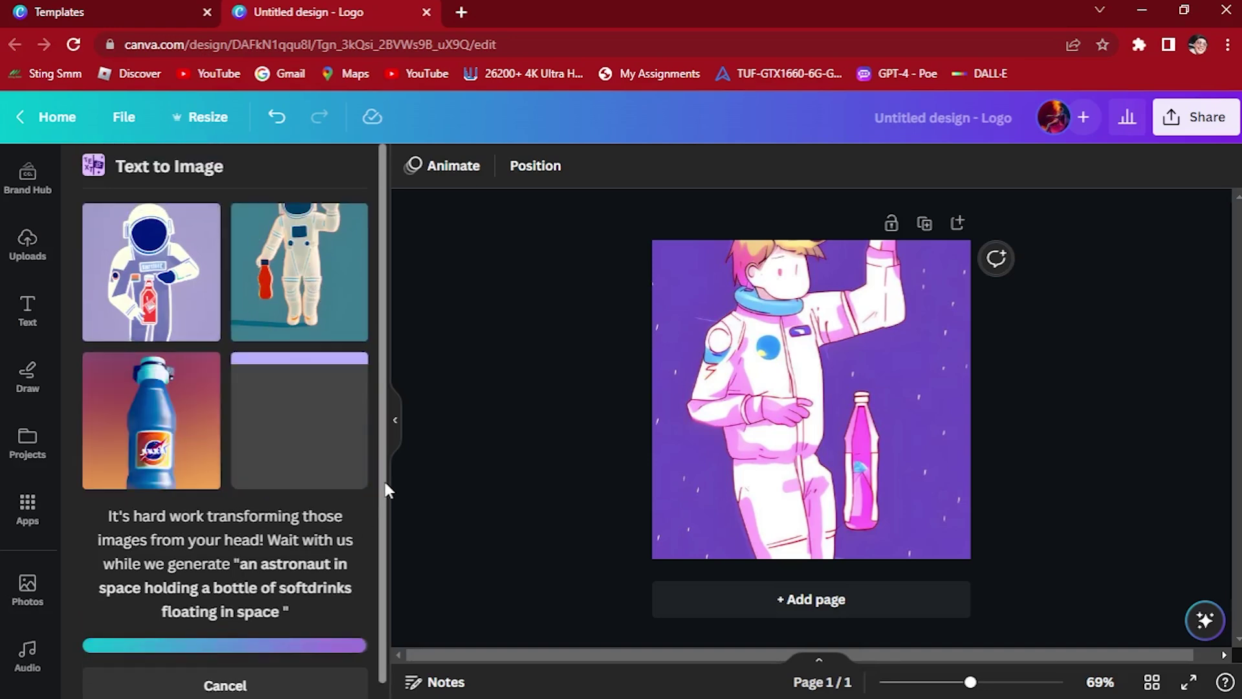
scroll(222, 379, "down", 5)
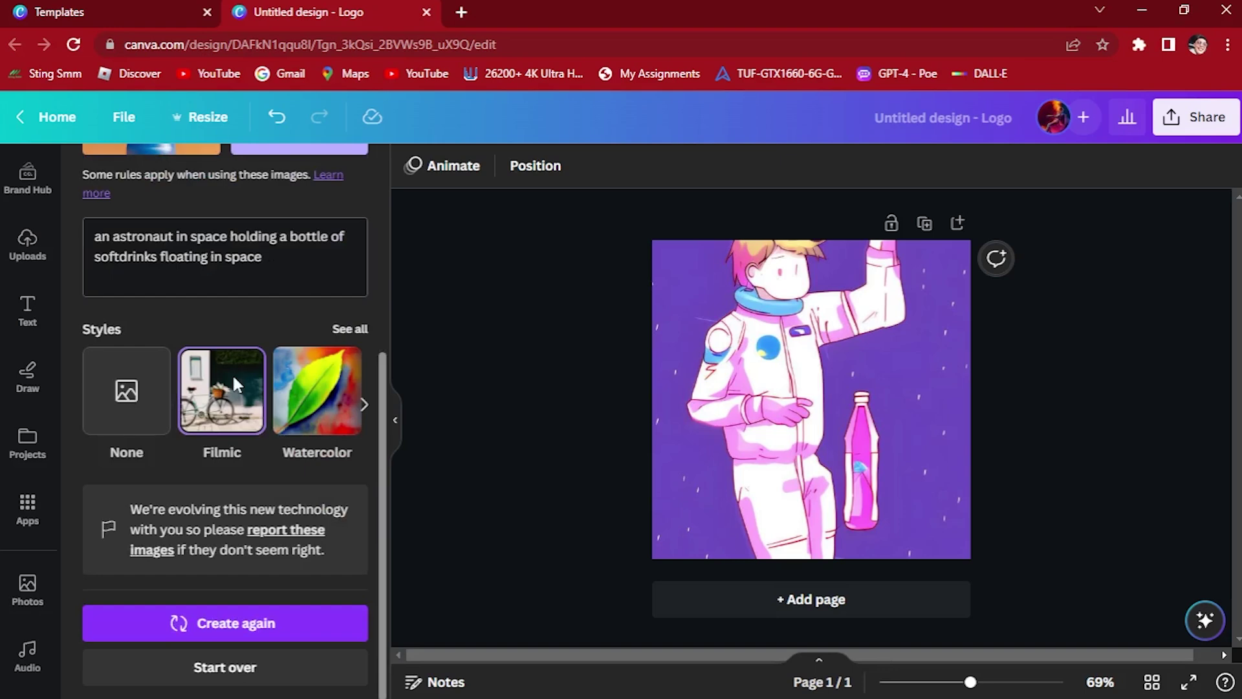
- Choose the Dreamy style from the full style list
left_click(344, 330)
scroll(286, 422, "down", 3)
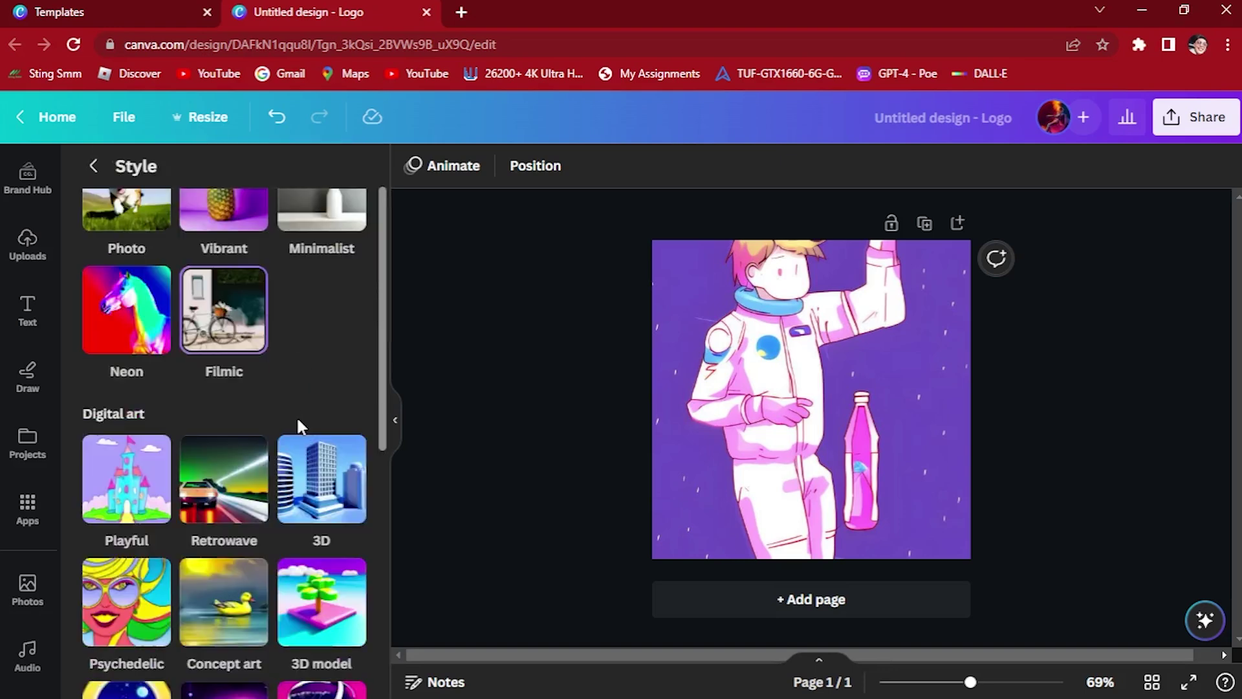
scroll(378, 476, "down", 3)
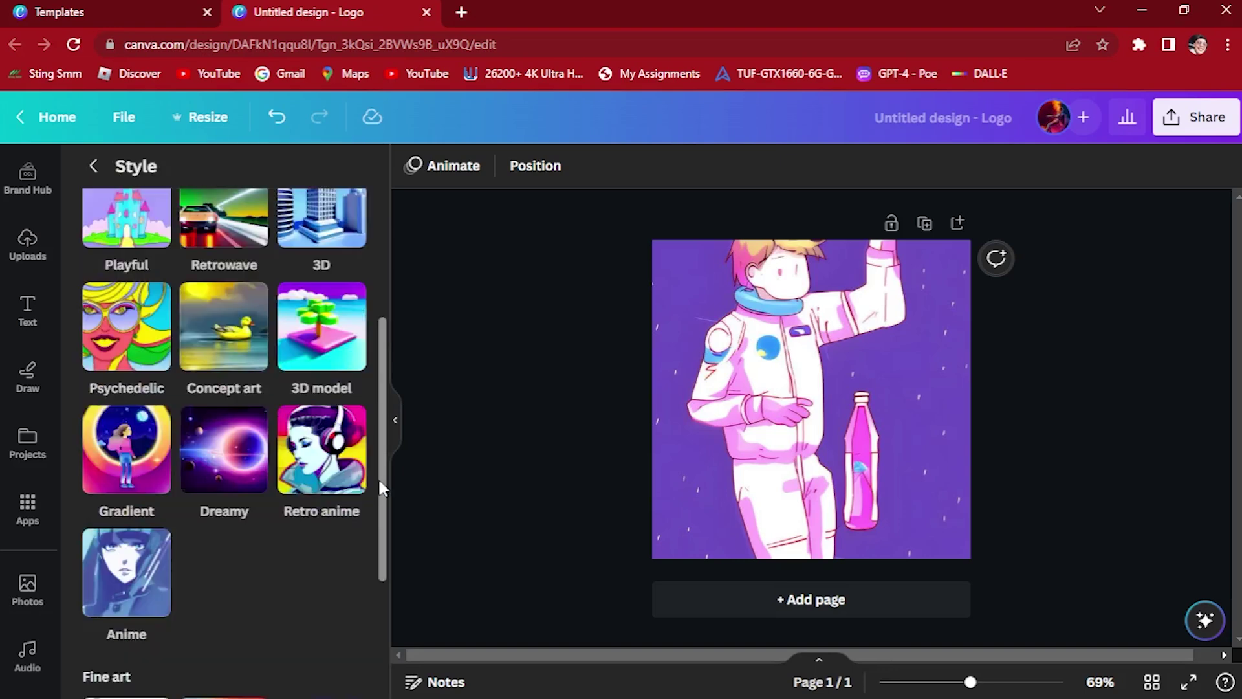
left_click(233, 453)
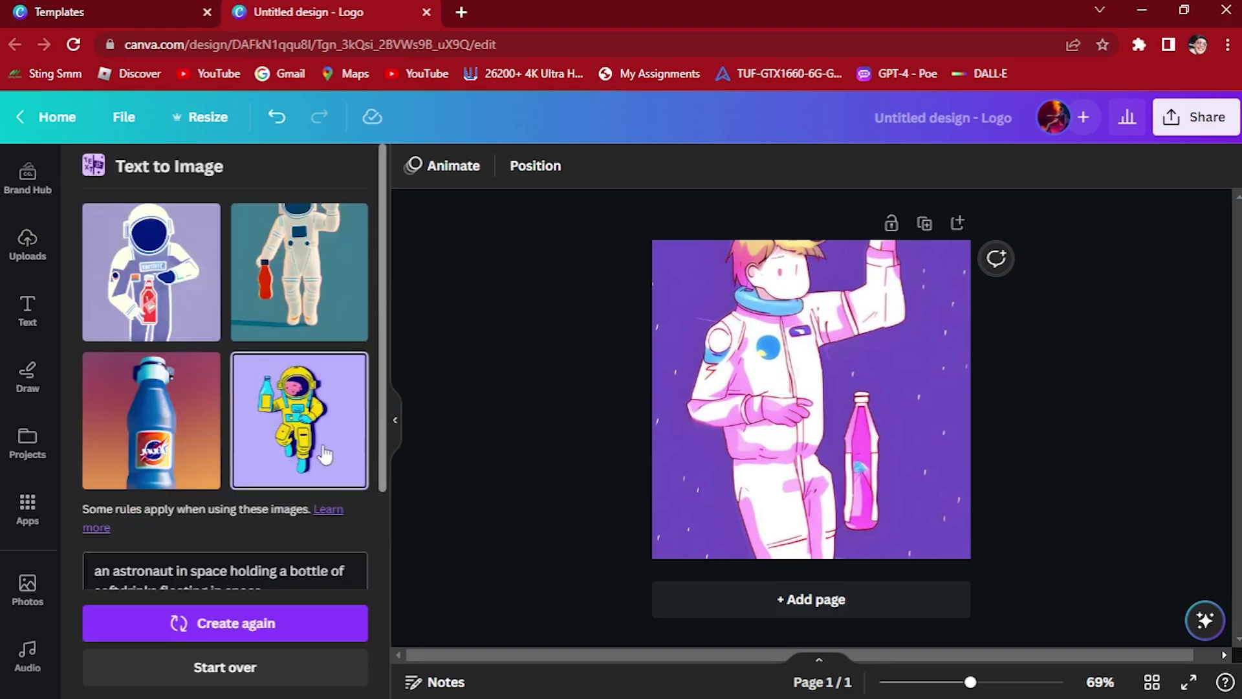
scroll(255, 577, "down", 2)
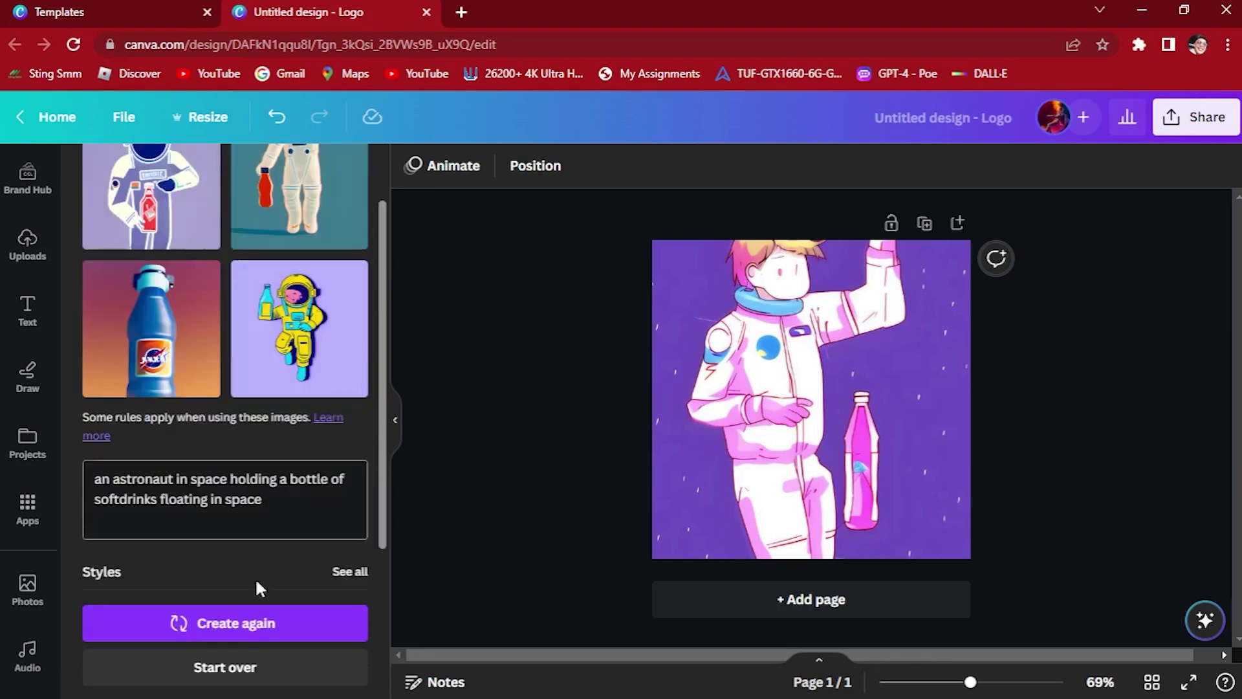
- Replace the astronaut prompt with 'a girl holding a cup of tea in a rainforest settings'
triple_click(294, 495)
key("BackSpace")
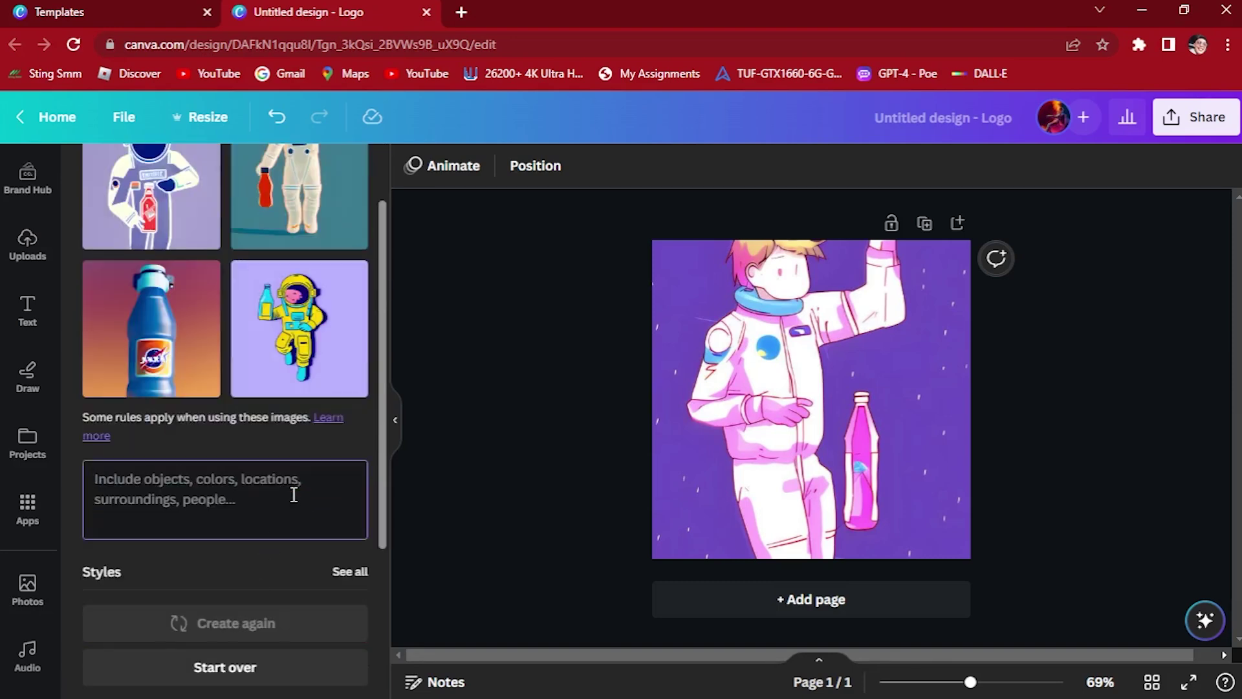
type("a girl")
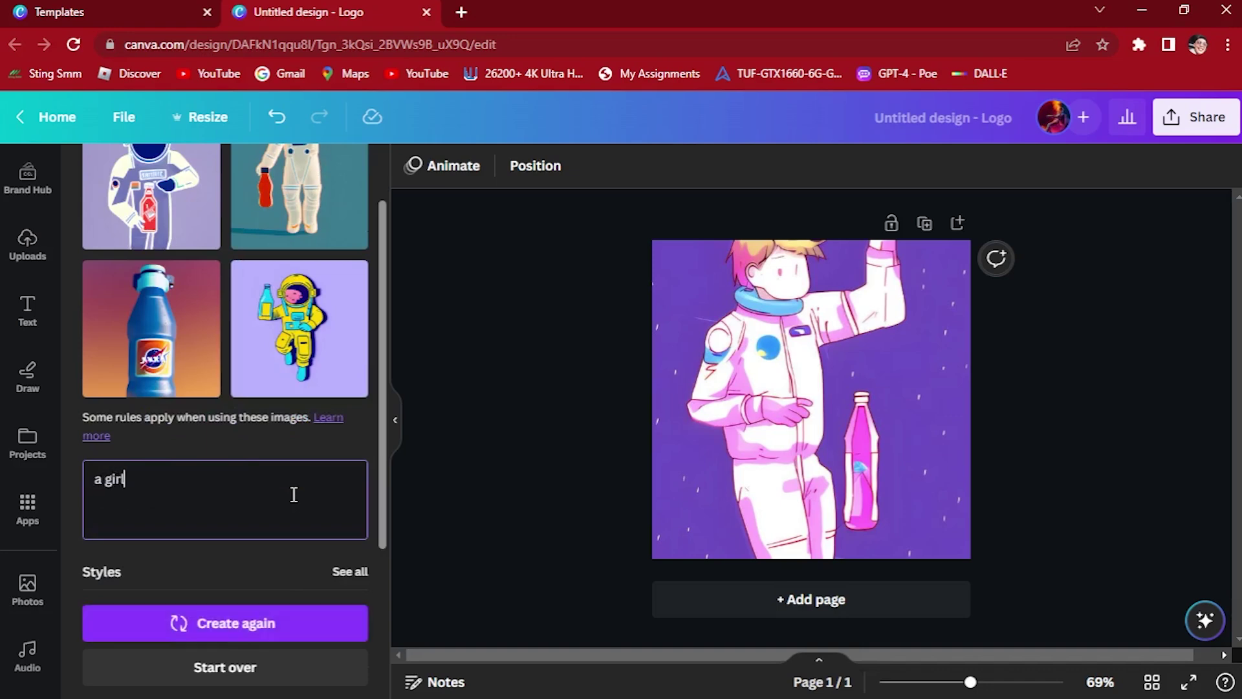
type(" holding a cup of")
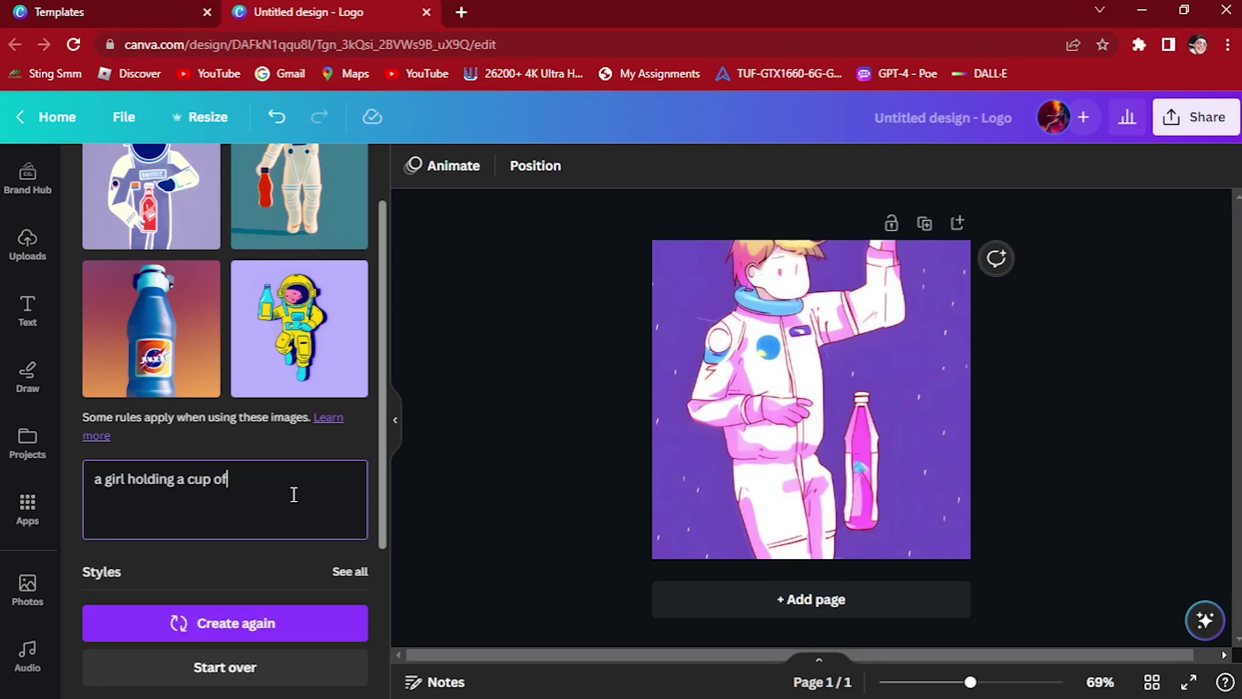
type(" tea in a rainforest settings")
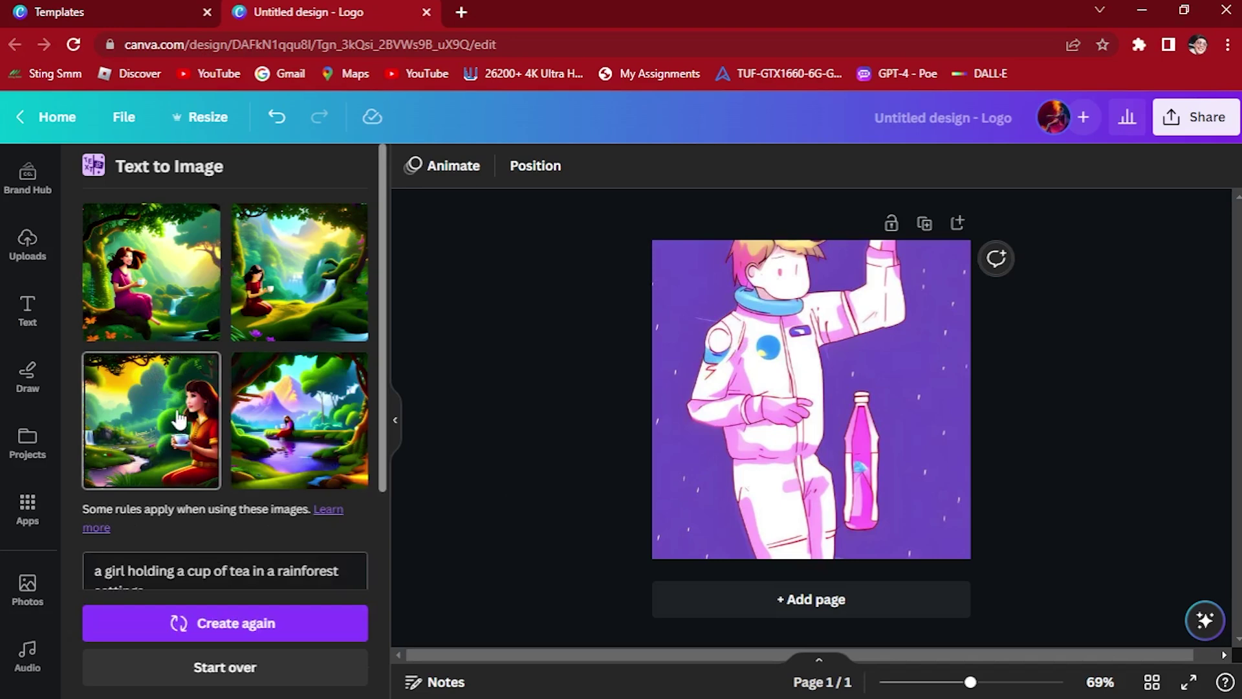
- Place the third result, a girl with a teacup by a rainforest stream, as the page background, replacing the astronaut
scroll(219, 358, "down", 2)
scroll(218, 358, "up", 2)
right_click(184, 406)
left_click(145, 436)
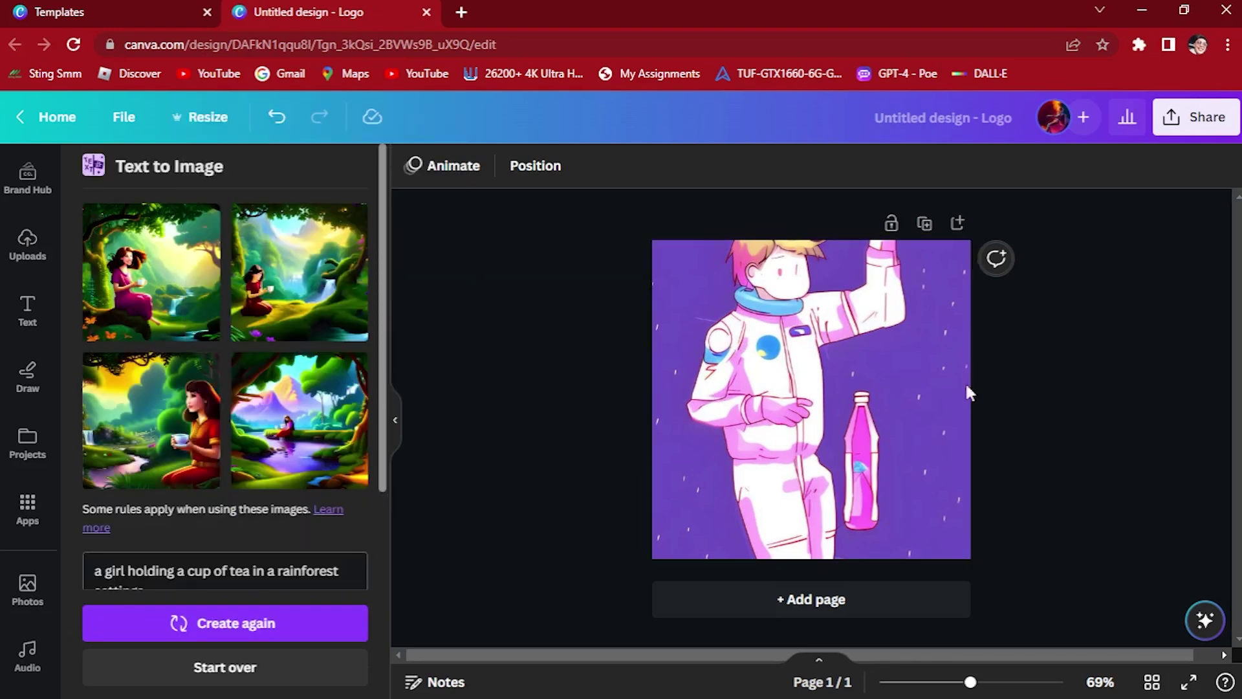
left_click_drag(162, 414, 818, 394)
right_click(817, 393)
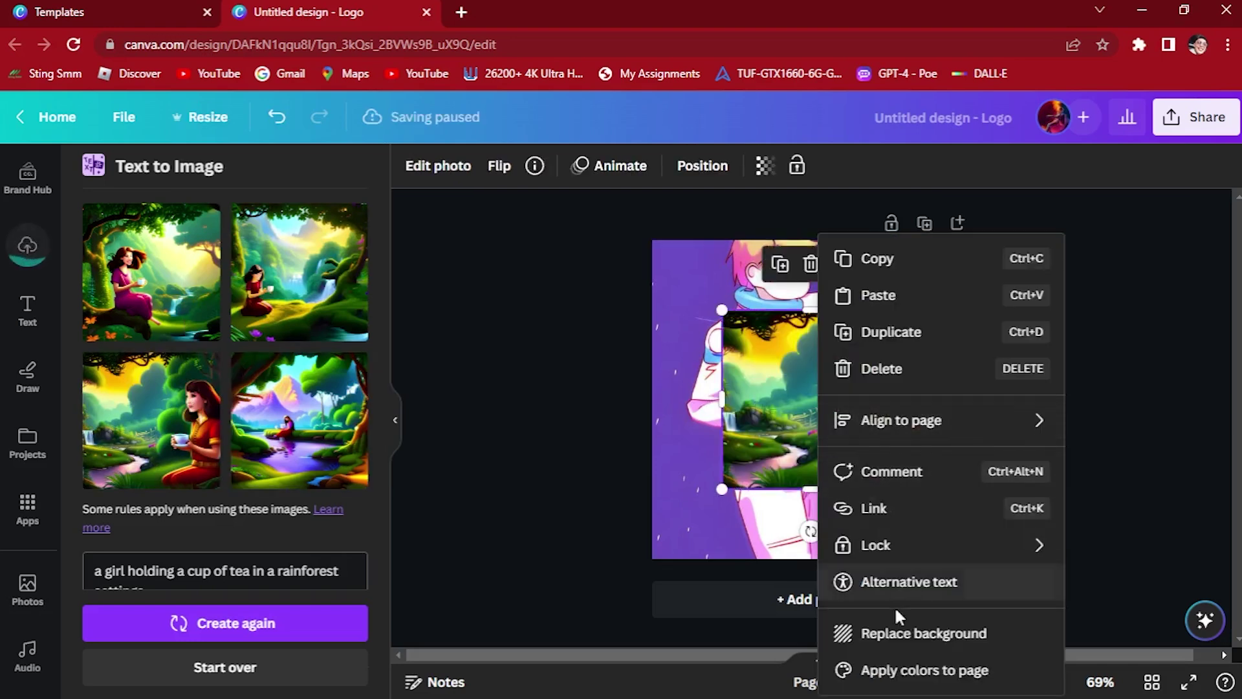
left_click(896, 632)
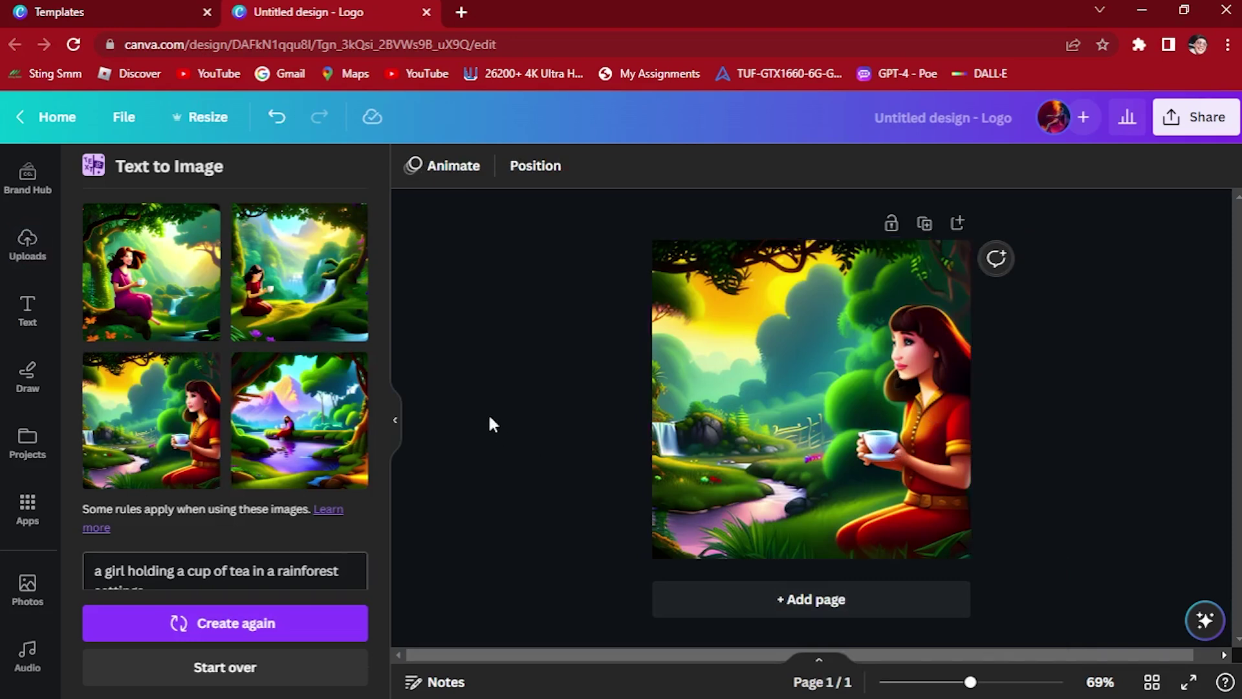
scroll(343, 553, "down", 3)
- Switch the image style to Retro anime and regenerate the rainforest tea images
scroll(249, 553, "down", 3)
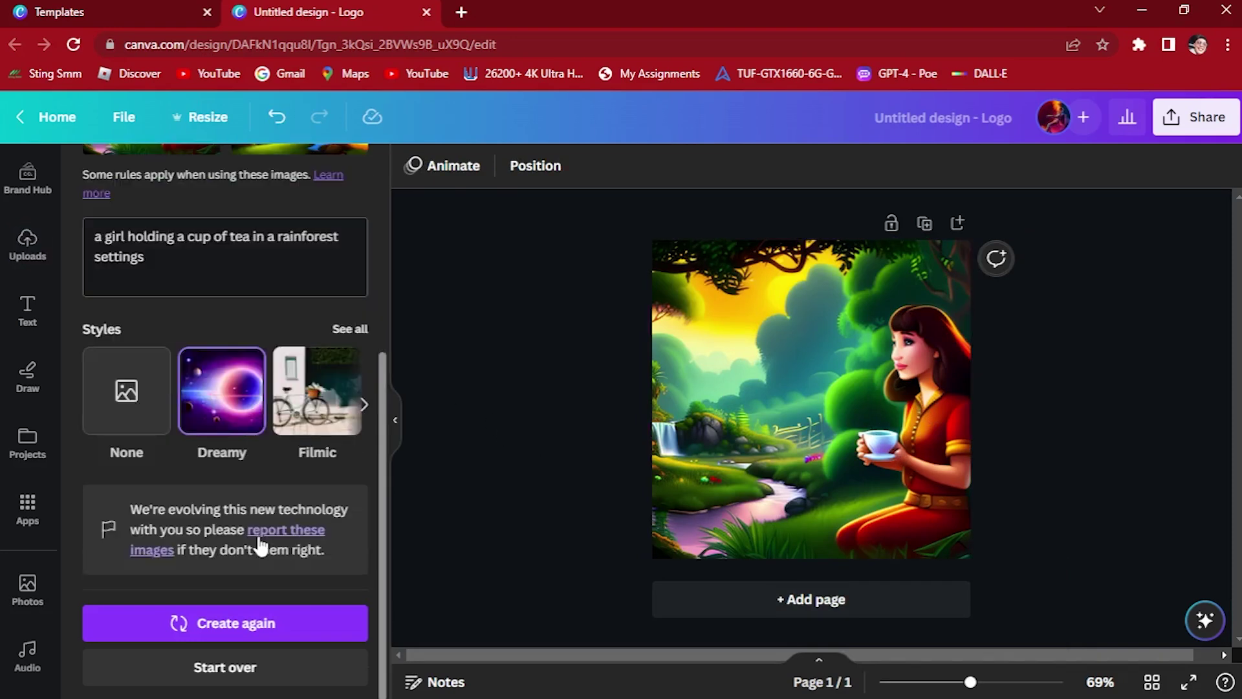
left_click(350, 329)
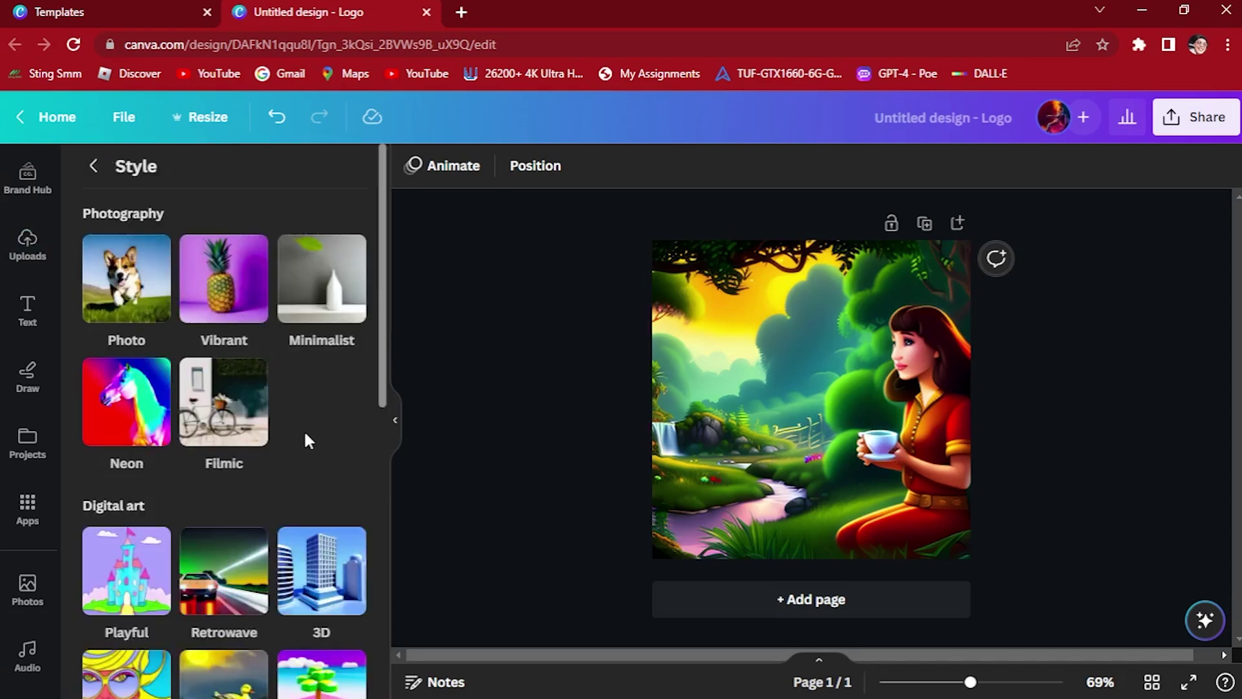
scroll(309, 432, "down", 3)
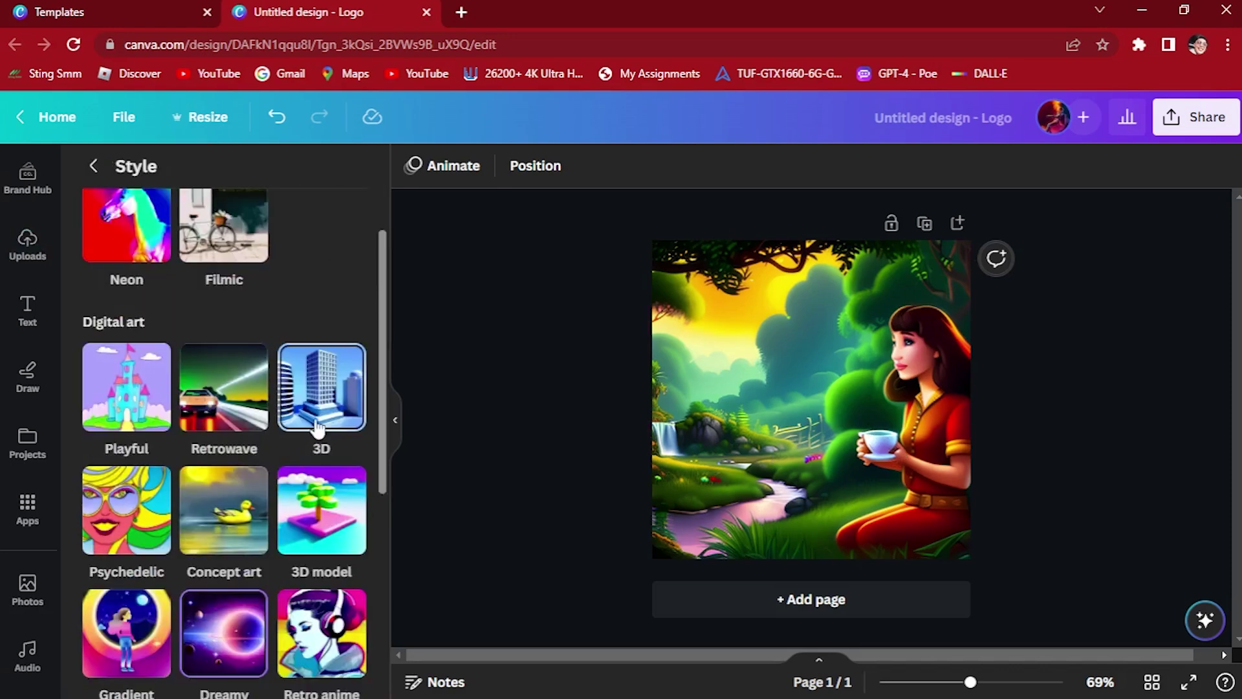
scroll(317, 428, "down", 3)
left_click(320, 446)
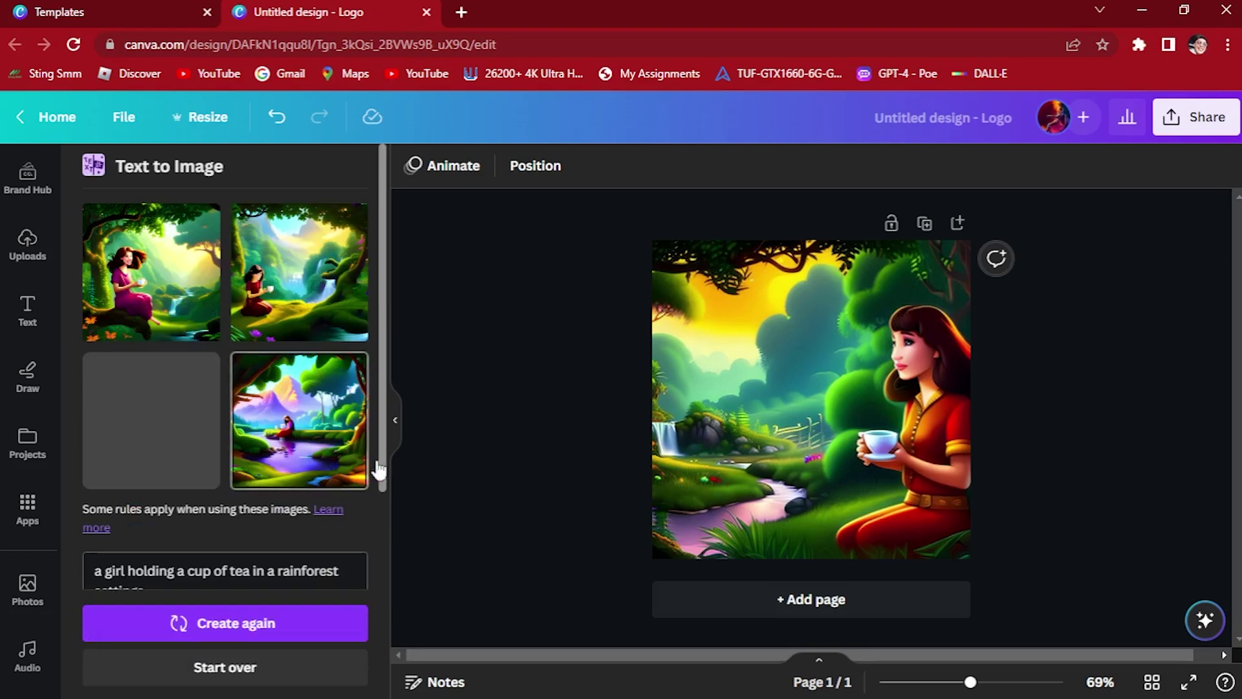
scroll(330, 541, "down", 2)
left_click(265, 621)
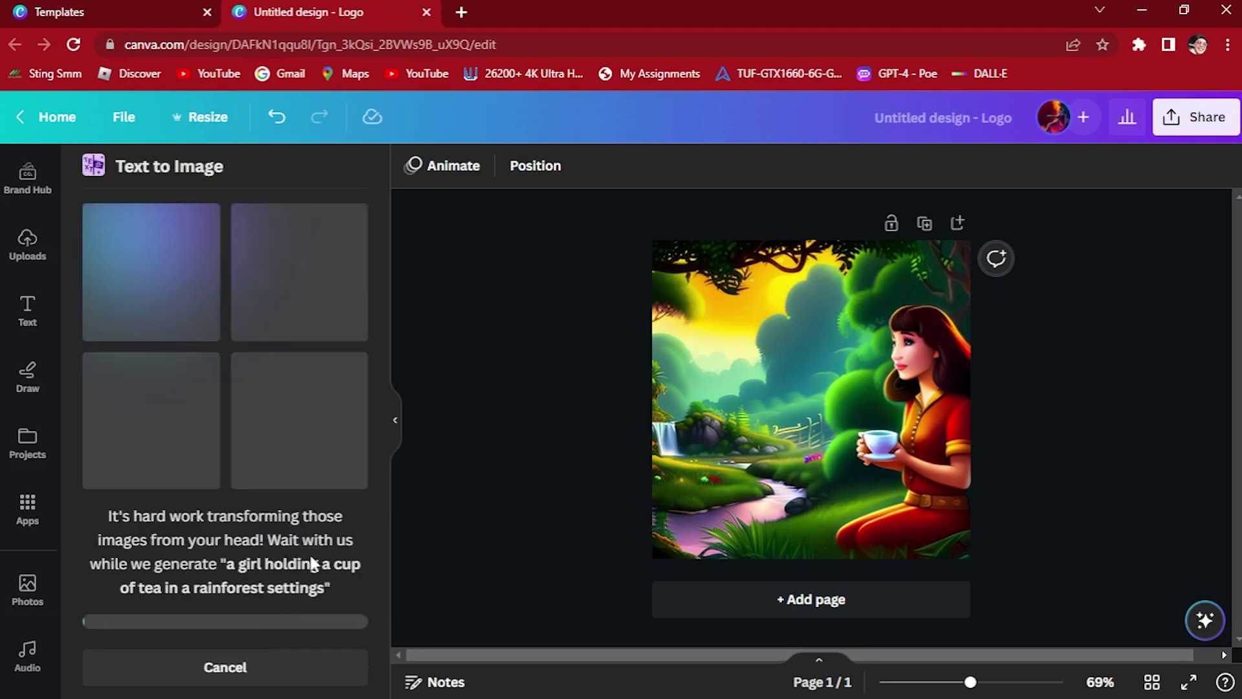